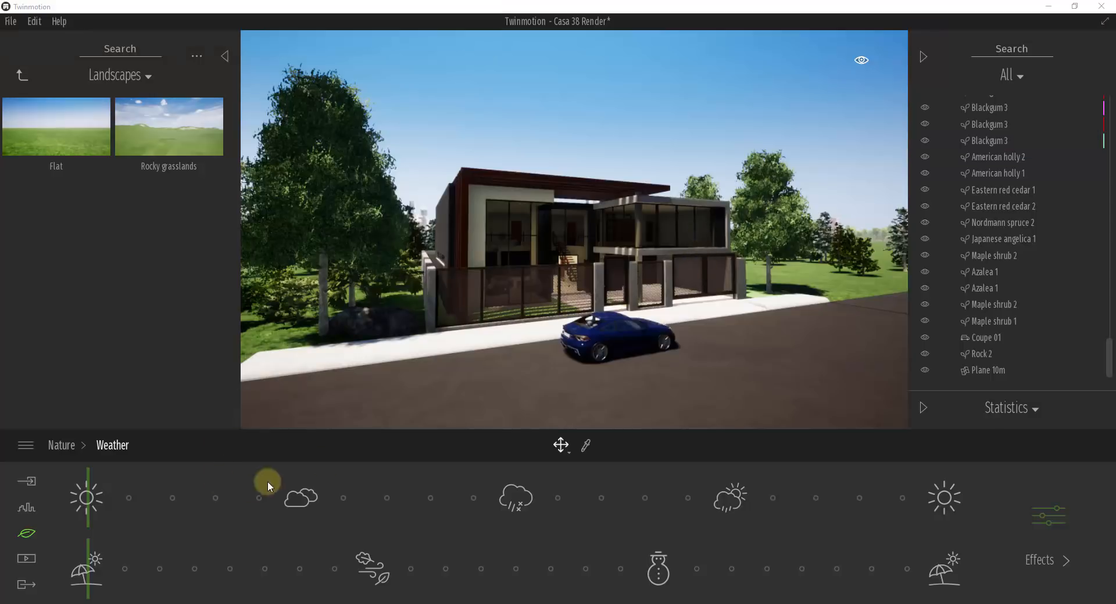
Step: Open the Nature weather settings and shift the weather from clear sun to just before the cloudy stage
{"action": "left_click_drag", "start_coordinate": [661, 293], "coordinate": [634, 294]}
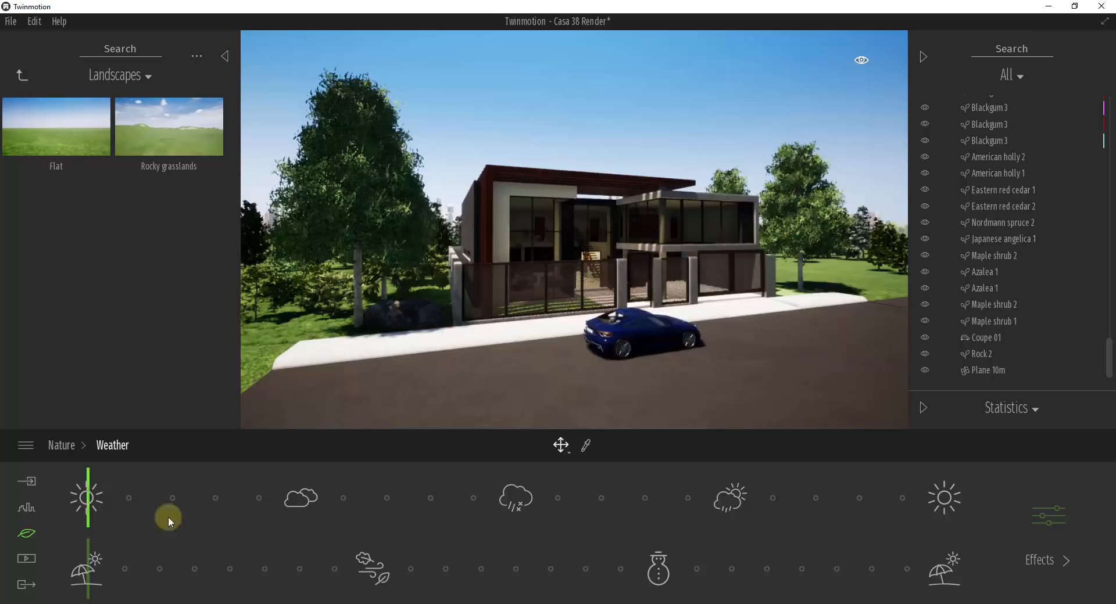
{"action": "left_click", "coordinate": [27, 534]}
{"action": "left_click", "coordinate": [61, 447]}
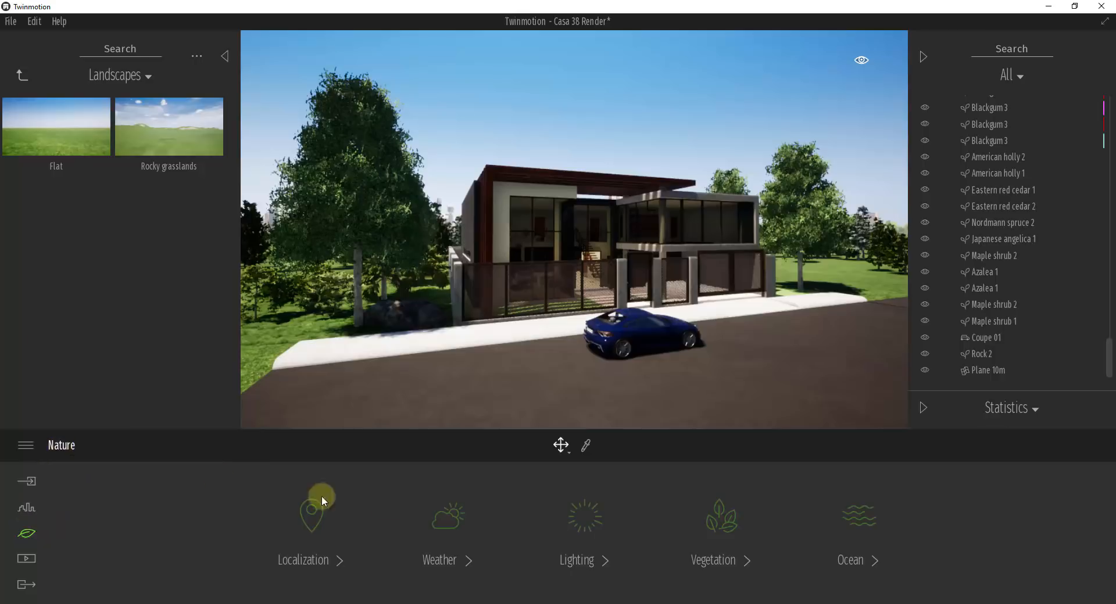
{"action": "left_click", "coordinate": [459, 523]}
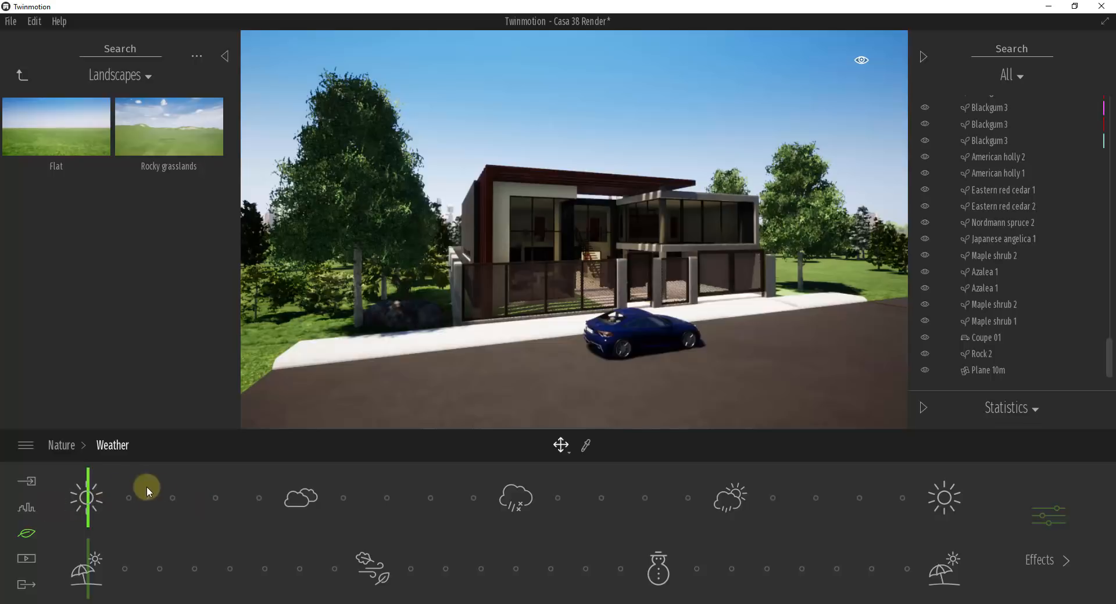
{"action": "mouse_move", "coordinate": [128, 497]}
{"action": "left_mouse_down"}
{"action": "mouse_move", "coordinate": [946, 495]}
{"action": "mouse_move", "coordinate": [89, 497]}
{"action": "mouse_move", "coordinate": [120, 493]}
{"action": "left_mouse_up"}
{"action": "mouse_move", "coordinate": [118, 498]}
{"action": "left_mouse_down"}
{"action": "mouse_move", "coordinate": [75, 507]}
{"action": "mouse_move", "coordinate": [288, 503]}
{"action": "left_mouse_up"}
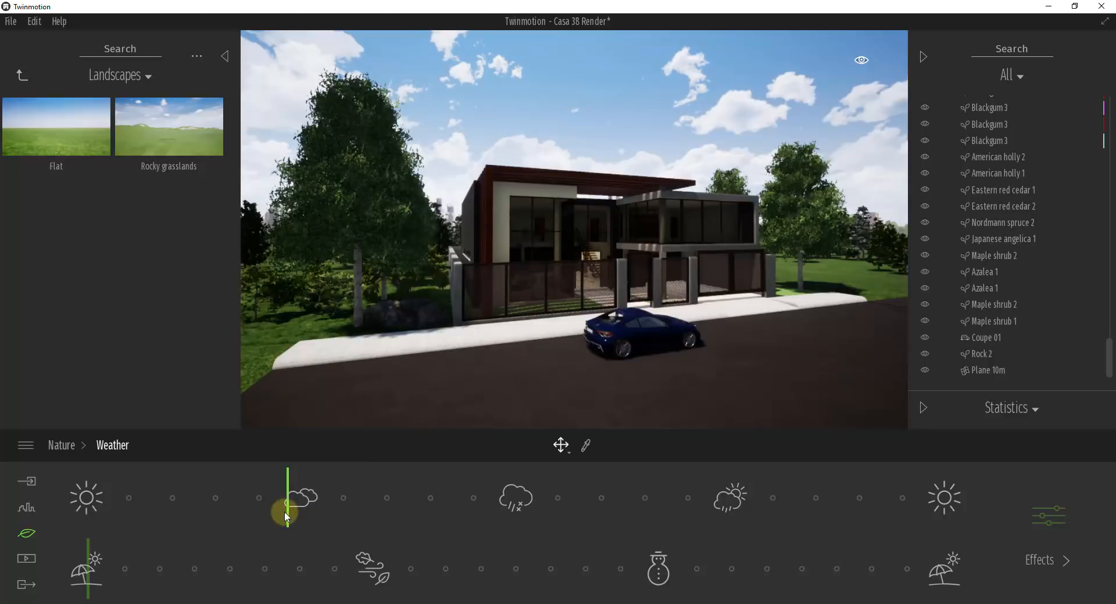
Step: Advance the weather past the cloudy stage to the rain stage
{"action": "left_click_drag", "start_coordinate": [287, 507], "coordinate": [436, 490]}
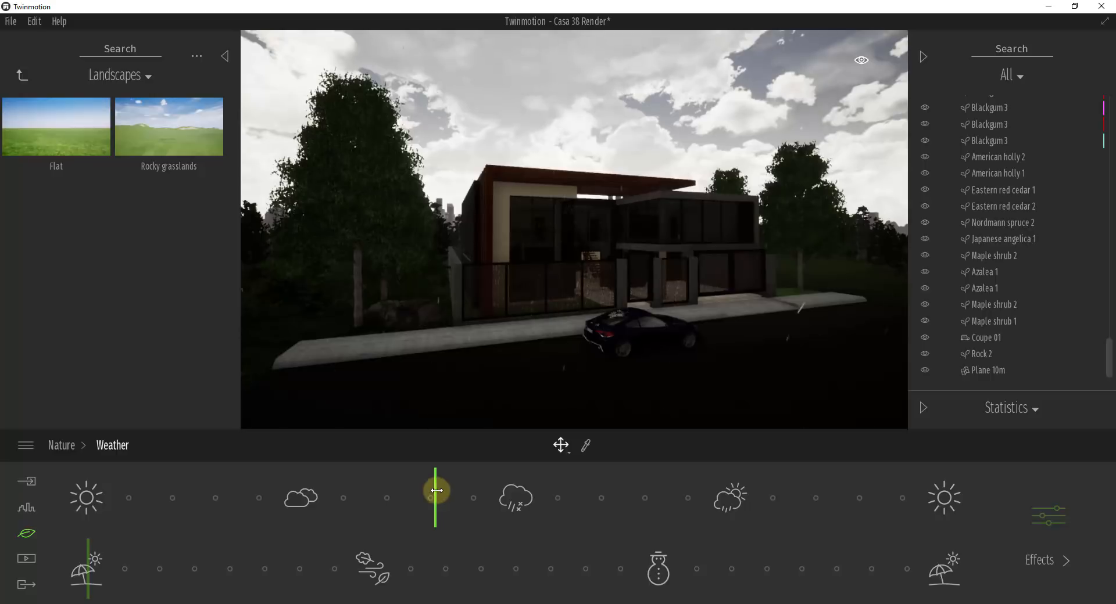
{"action": "left_click_drag", "start_coordinate": [436, 491], "coordinate": [519, 484]}
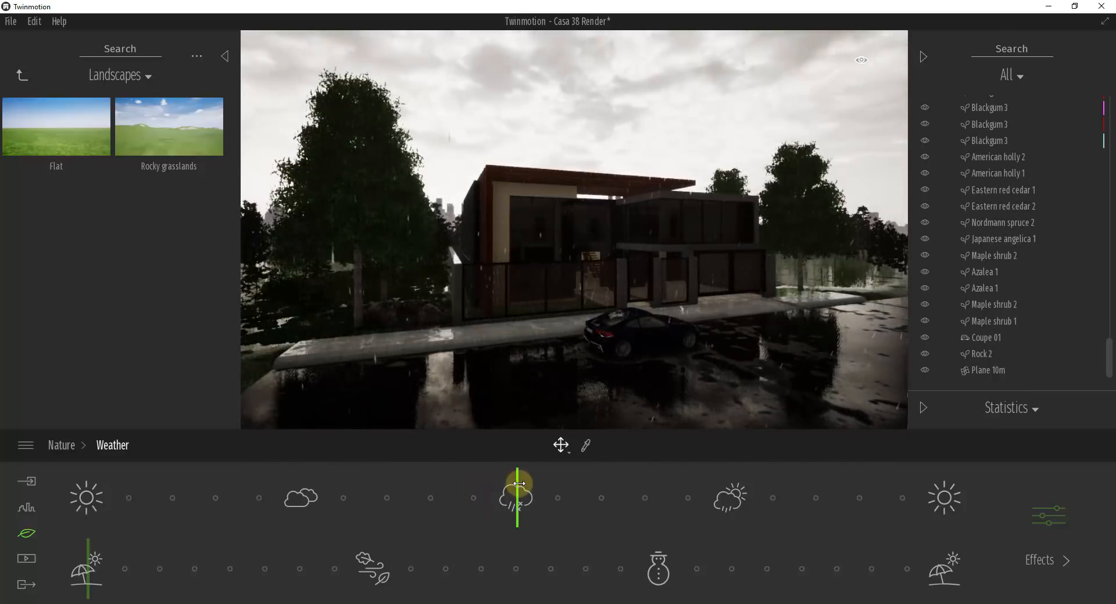
{"action": "left_click_drag", "start_coordinate": [518, 483], "coordinate": [515, 498]}
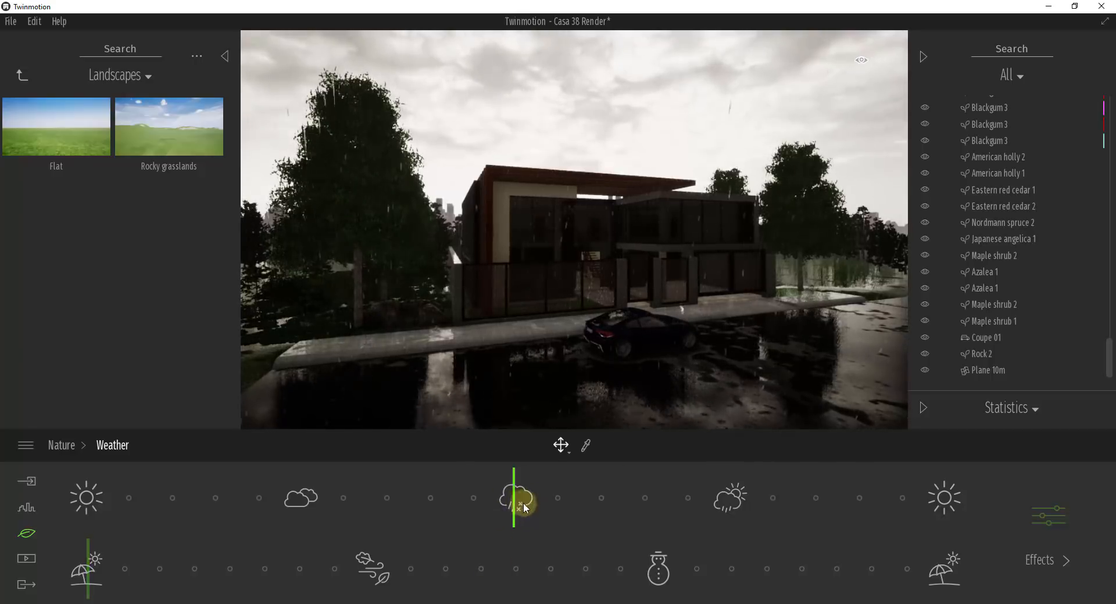
Step: Look around the wet street and surroundings, and shift the weather slightly beyond the rain stage
{"action": "left_click_drag", "start_coordinate": [645, 345], "coordinate": [535, 98]}
{"action": "left_click_drag", "start_coordinate": [648, 108], "coordinate": [646, 171]}
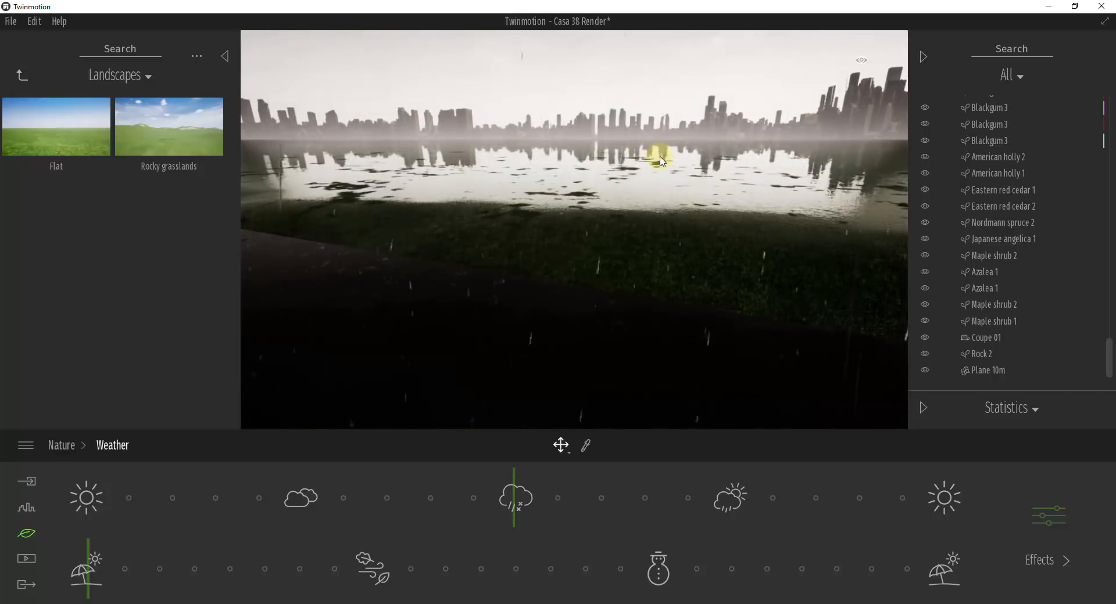
{"action": "left_click_drag", "start_coordinate": [682, 184], "coordinate": [472, 327]}
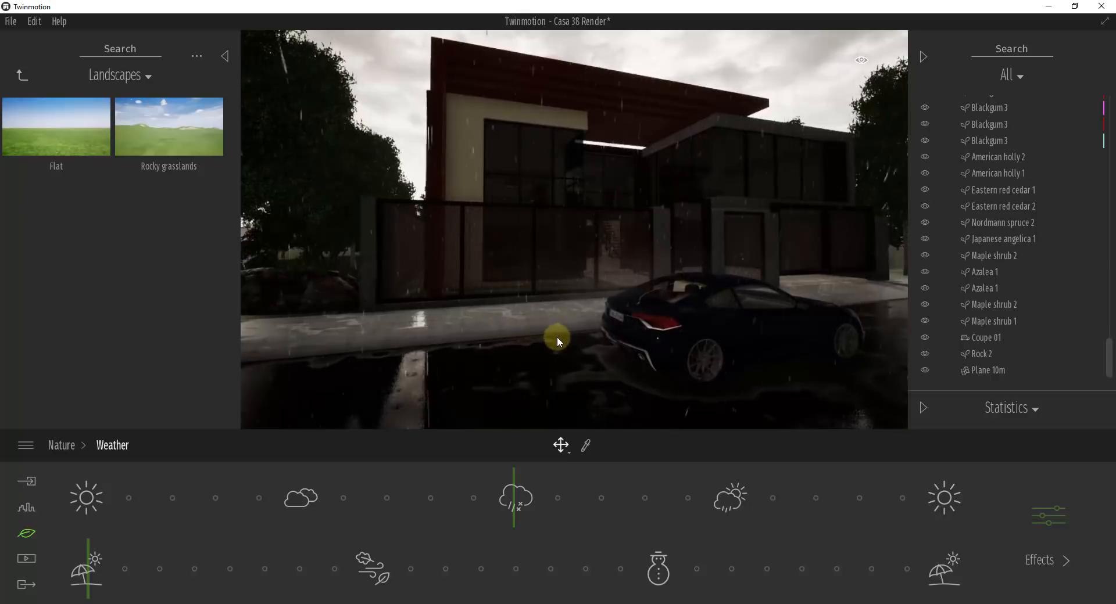
{"action": "left_click_drag", "start_coordinate": [537, 498], "coordinate": [570, 498]}
{"action": "left_click_drag", "start_coordinate": [563, 420], "coordinate": [560, 341]}
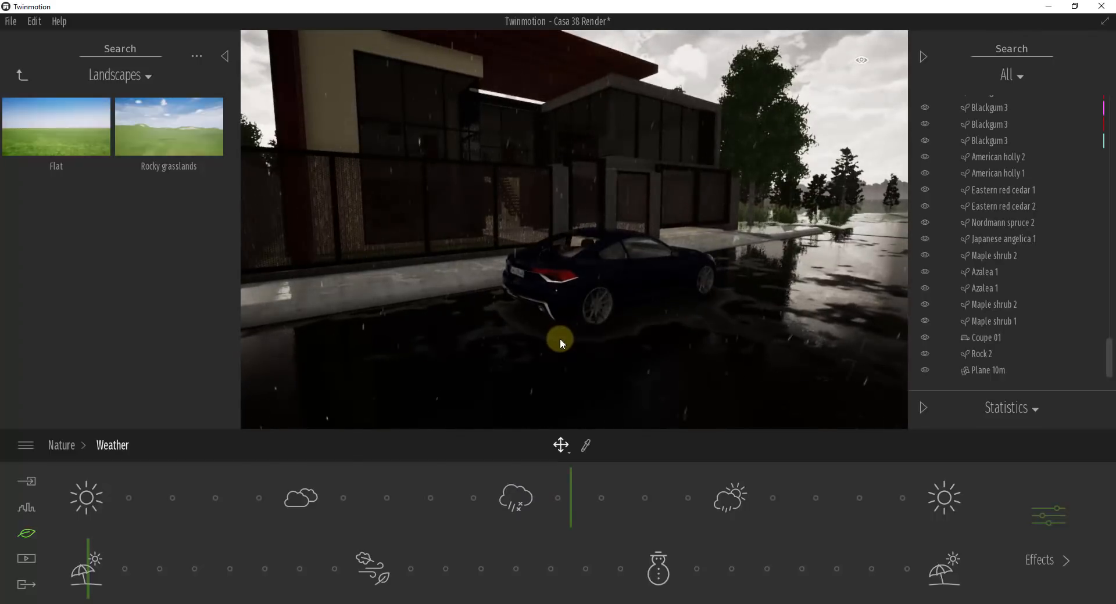
Step: Select the Coupe 01 car and move it a short distance across the wet road, away from the house
{"action": "left_click", "coordinate": [597, 259]}
{"action": "left_click_drag", "start_coordinate": [636, 339], "coordinate": [635, 340]}
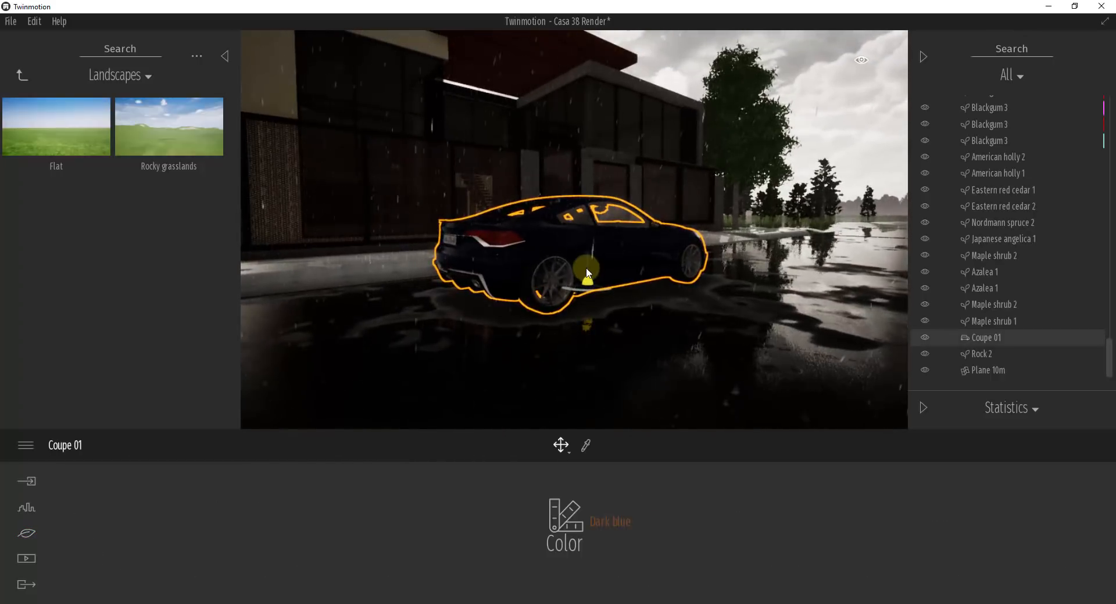
{"action": "left_click_drag", "start_coordinate": [583, 286], "coordinate": [616, 296]}
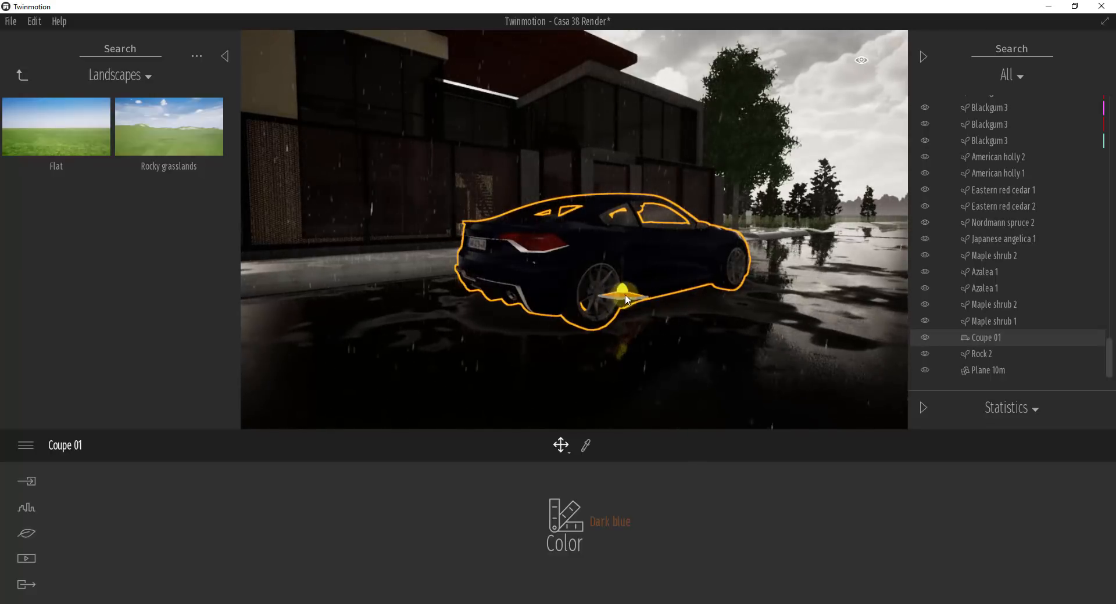
{"action": "right_click_drag", "start_coordinate": [673, 316], "coordinate": [688, 295]}
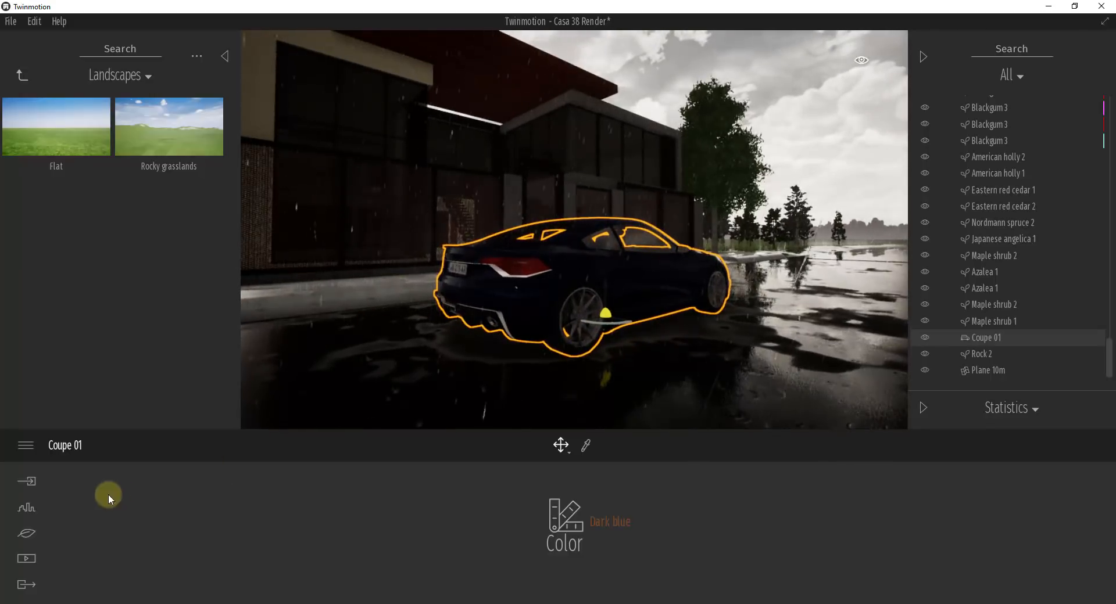
Step: Reopen the Nature weather settings and set the weather midway between rain and sunny showers, viewing the whole house
{"action": "left_click", "coordinate": [31, 533]}
{"action": "left_click", "coordinate": [446, 507]}
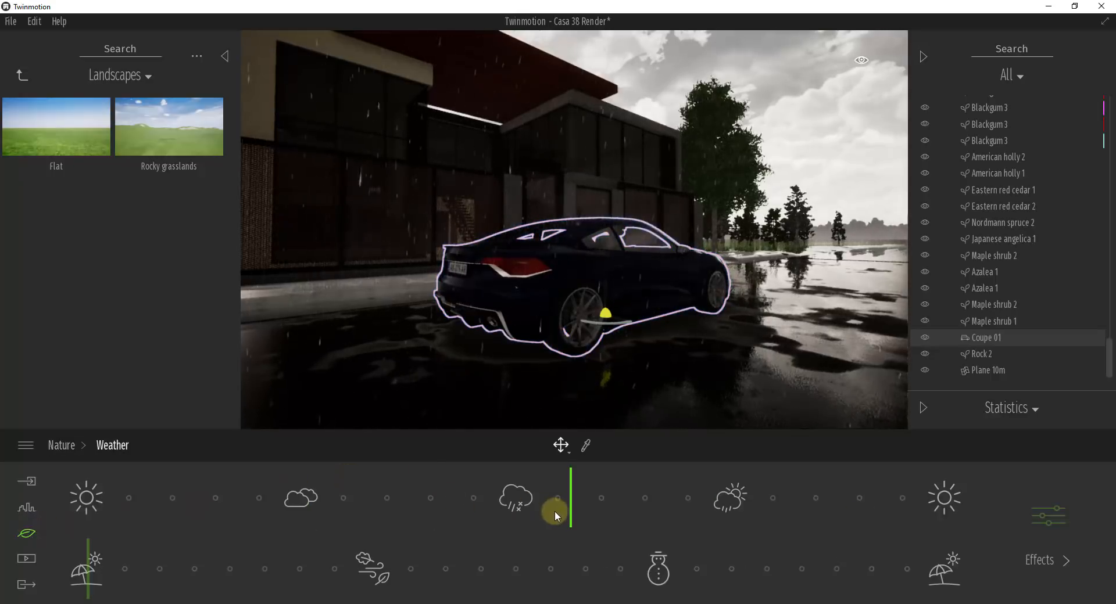
{"action": "left_click_drag", "start_coordinate": [570, 510], "coordinate": [632, 503]}
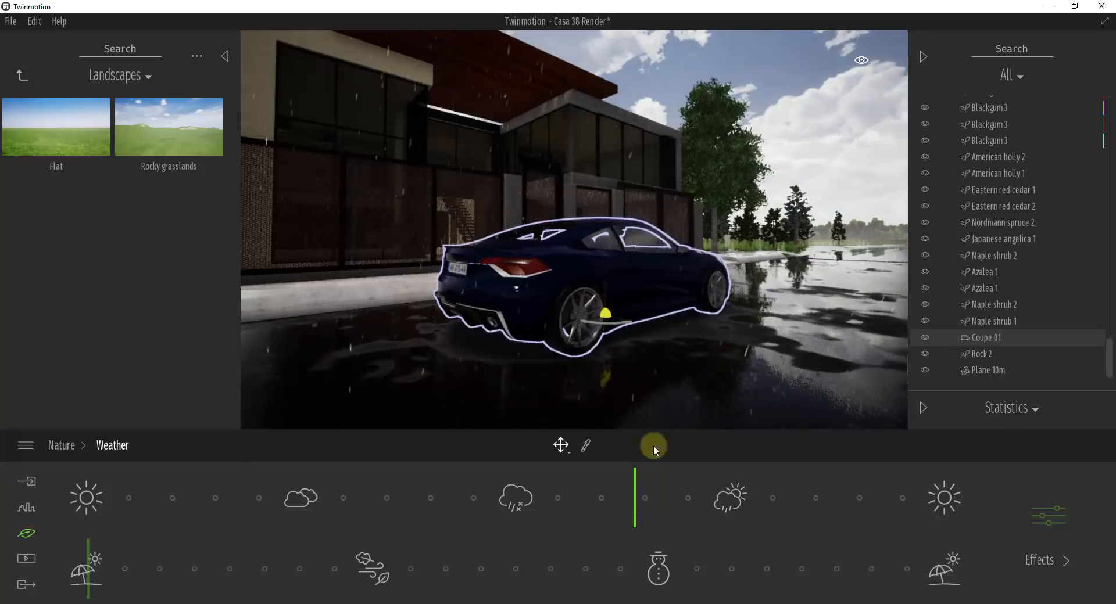
{"action": "right_click_drag", "start_coordinate": [685, 355], "coordinate": [685, 354]}
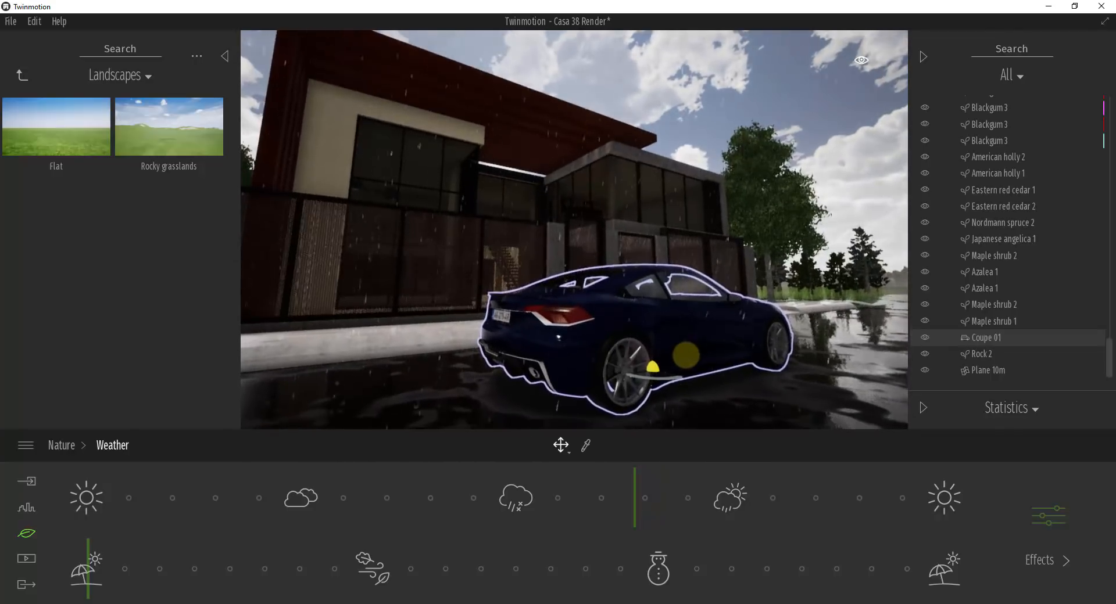
{"action": "scroll", "coordinate": [686, 355], "scroll_direction": "down", "scroll_amount": 5}
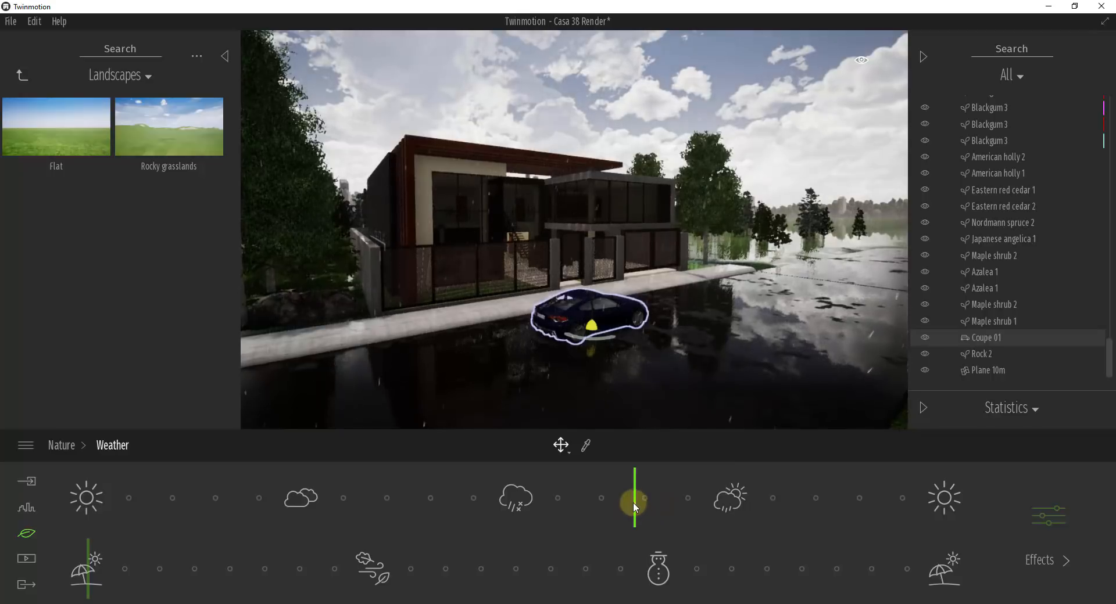
Step: Advance the weather to the sunny showers stage
{"action": "left_click_drag", "start_coordinate": [635, 508], "coordinate": [655, 504]}
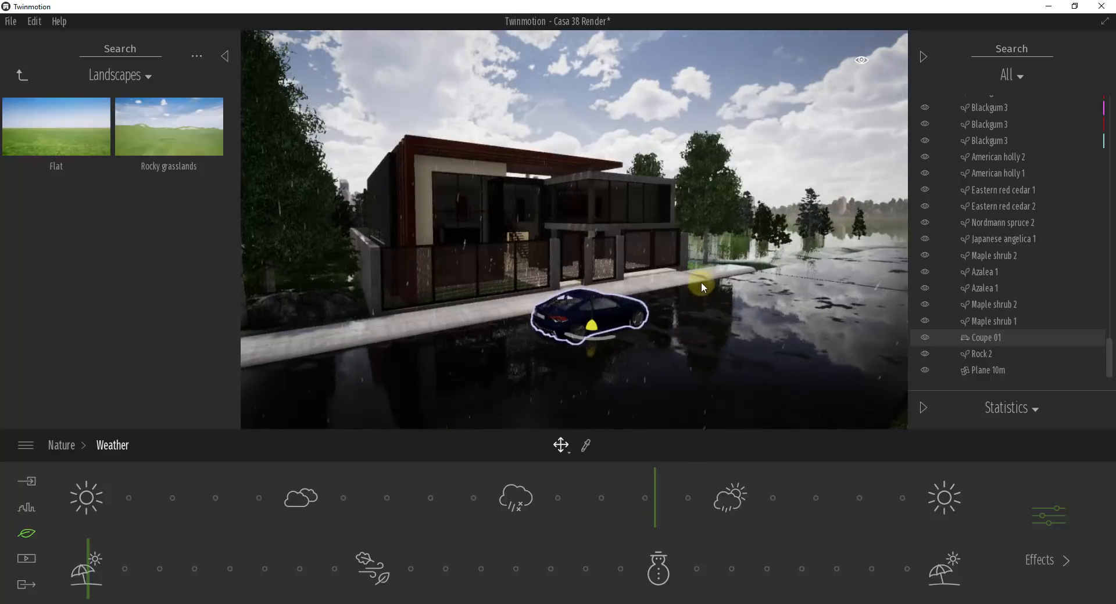
{"action": "left_click_drag", "start_coordinate": [657, 506], "coordinate": [734, 500]}
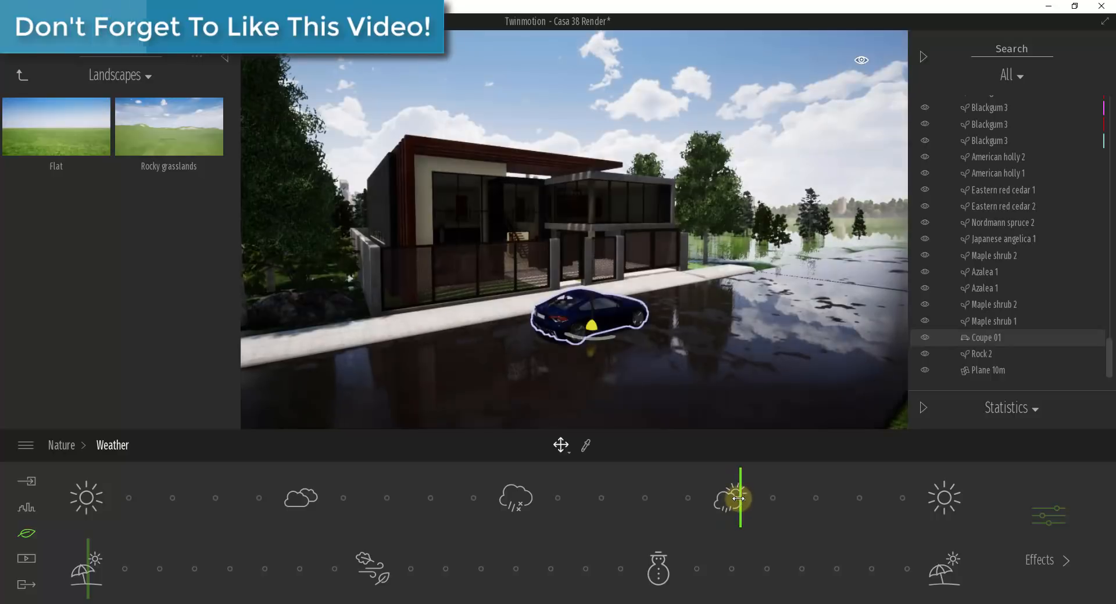
{"action": "left_click_drag", "start_coordinate": [734, 497], "coordinate": [733, 495]}
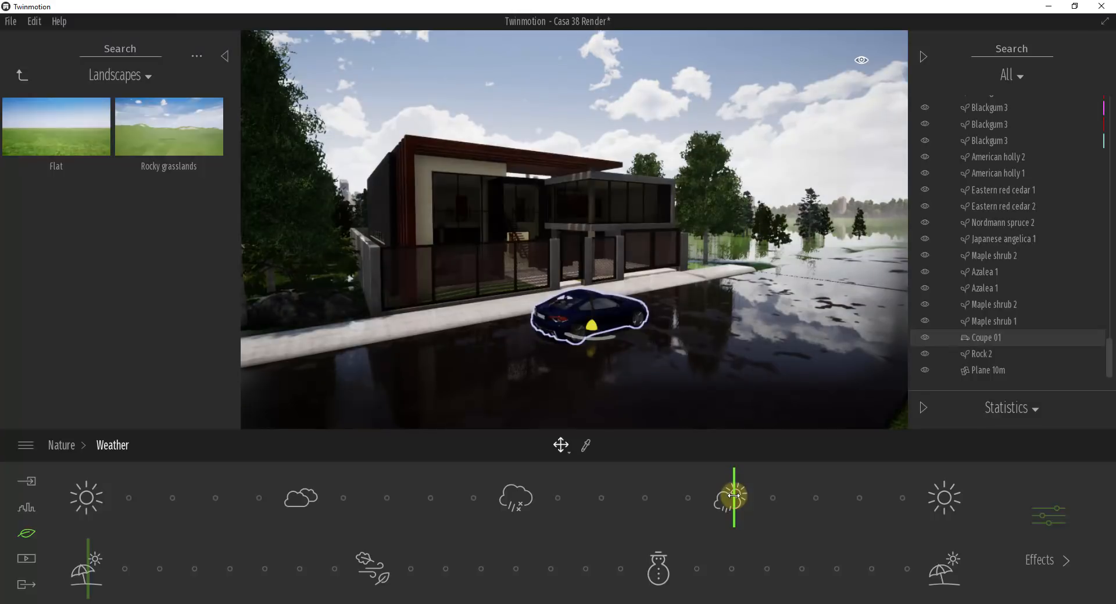
Step: Return the weather to fully clear sun and change the scene's season from summer to autumn
{"action": "left_click_drag", "start_coordinate": [733, 495], "coordinate": [65, 492]}
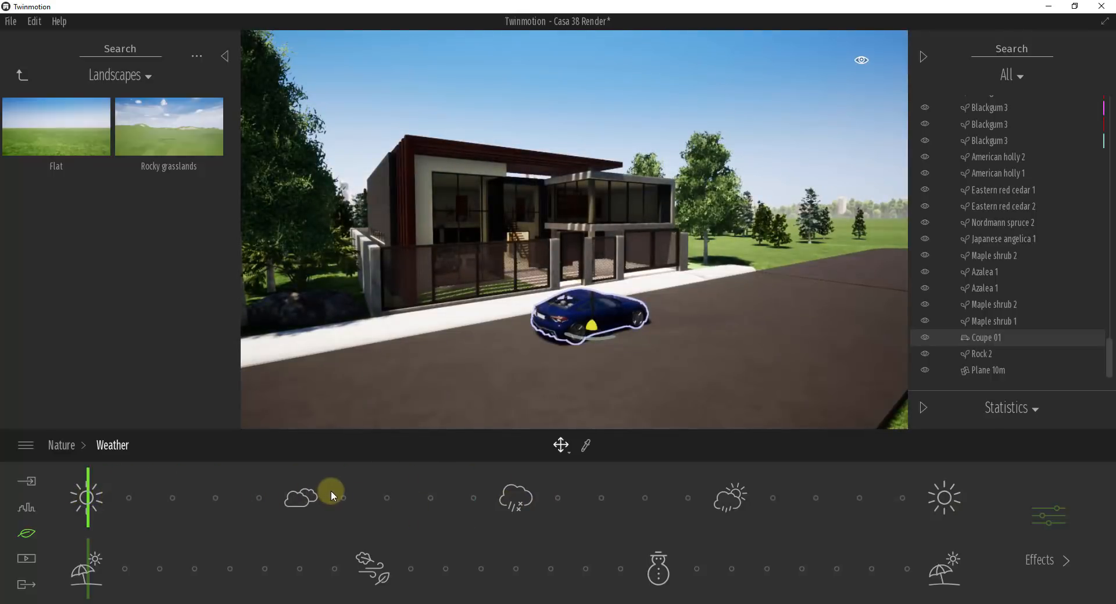
{"action": "left_click_drag", "start_coordinate": [710, 162], "coordinate": [736, 160]}
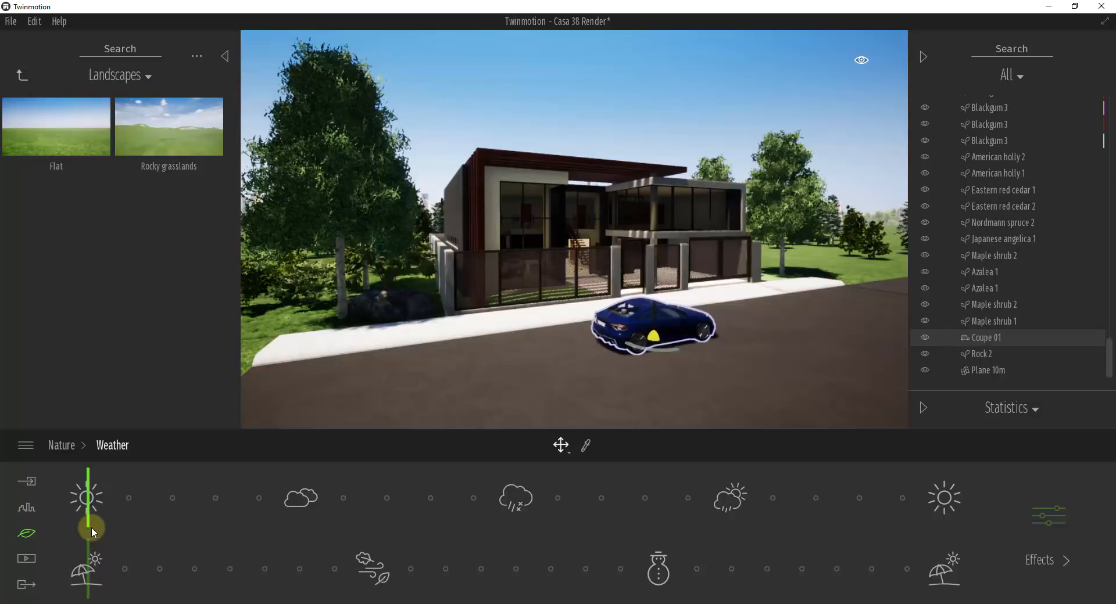
{"action": "left_click", "coordinate": [86, 576]}
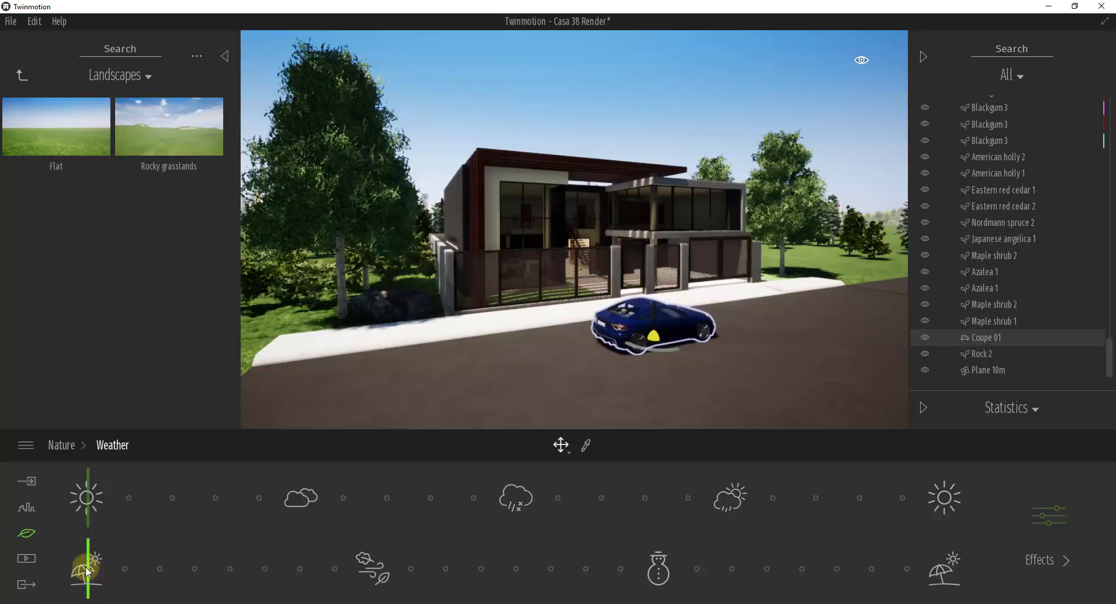
{"action": "left_click_drag", "start_coordinate": [88, 573], "coordinate": [344, 554]}
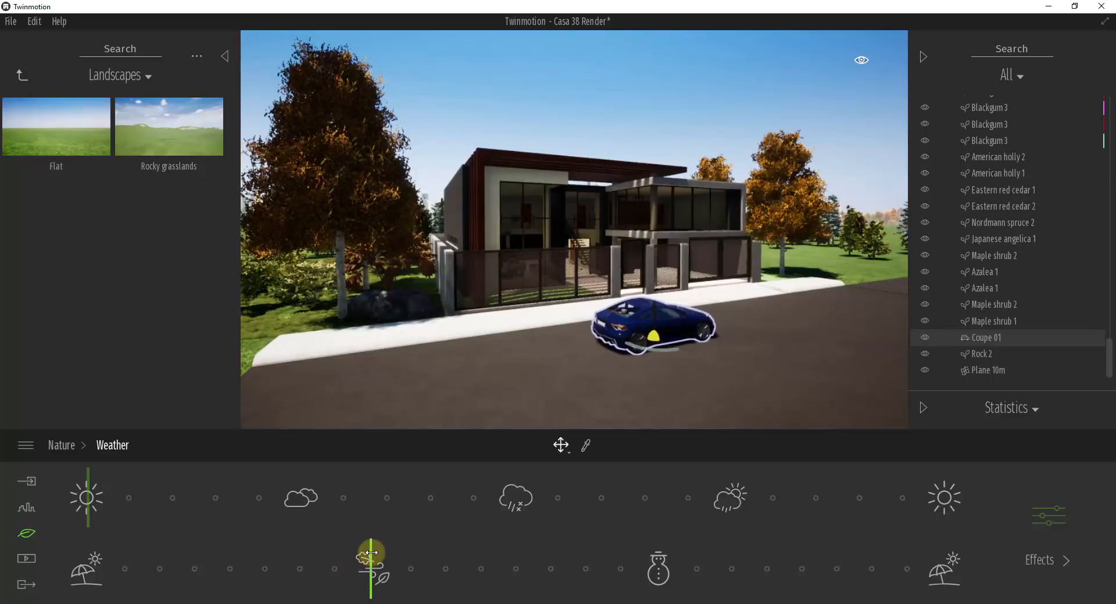
Step: Try the Summer season on the large Blackgum 3 tree beside the house and restore its season to Auto
{"action": "left_click", "coordinate": [352, 179]}
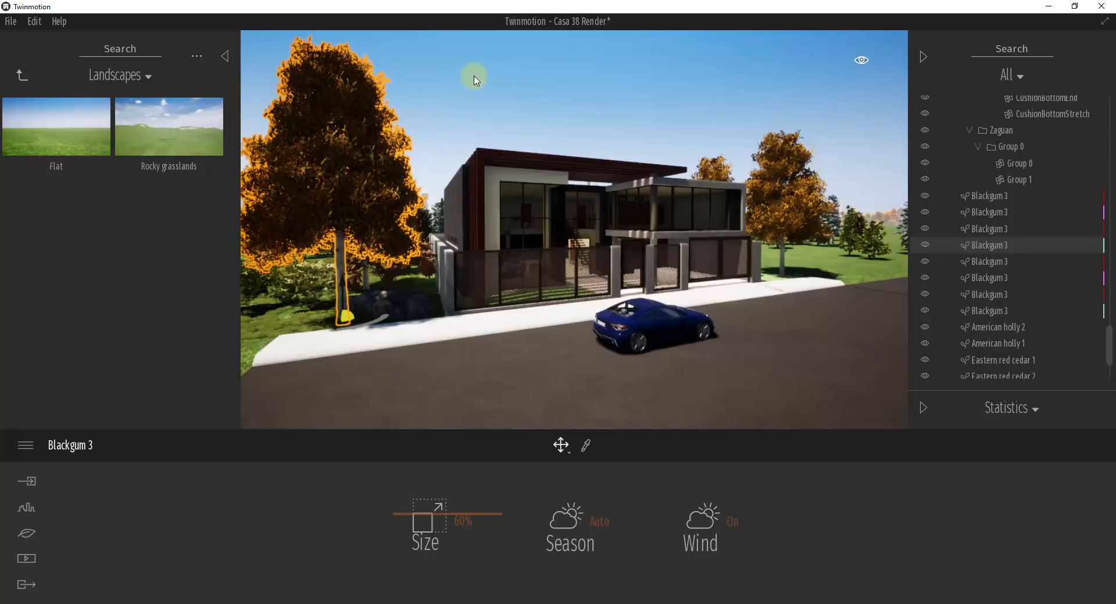
{"action": "left_click", "coordinate": [578, 526]}
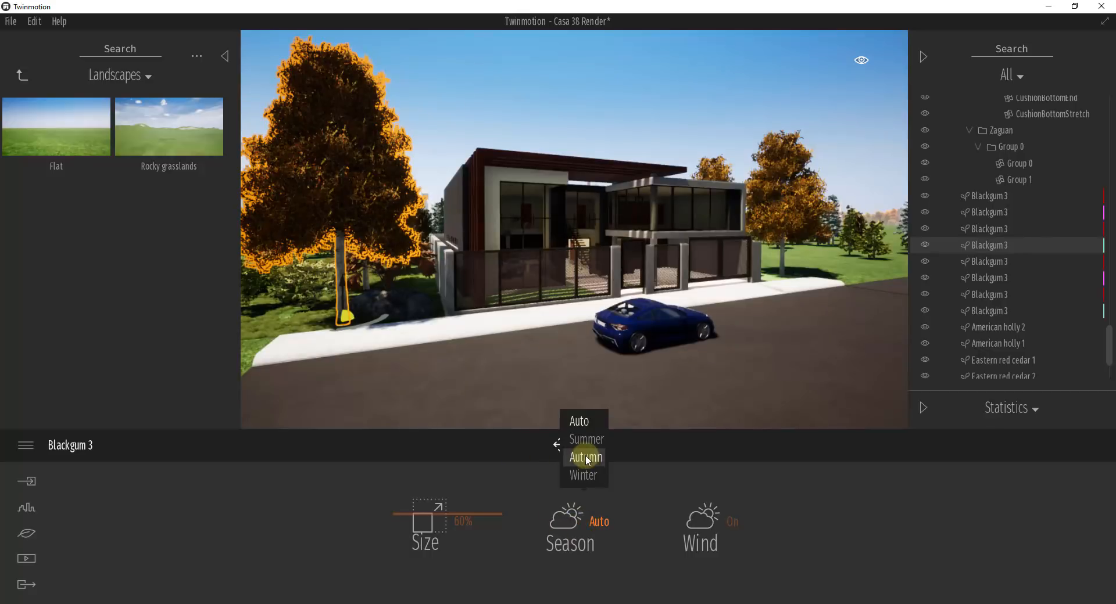
{"action": "left_click", "coordinate": [584, 476]}
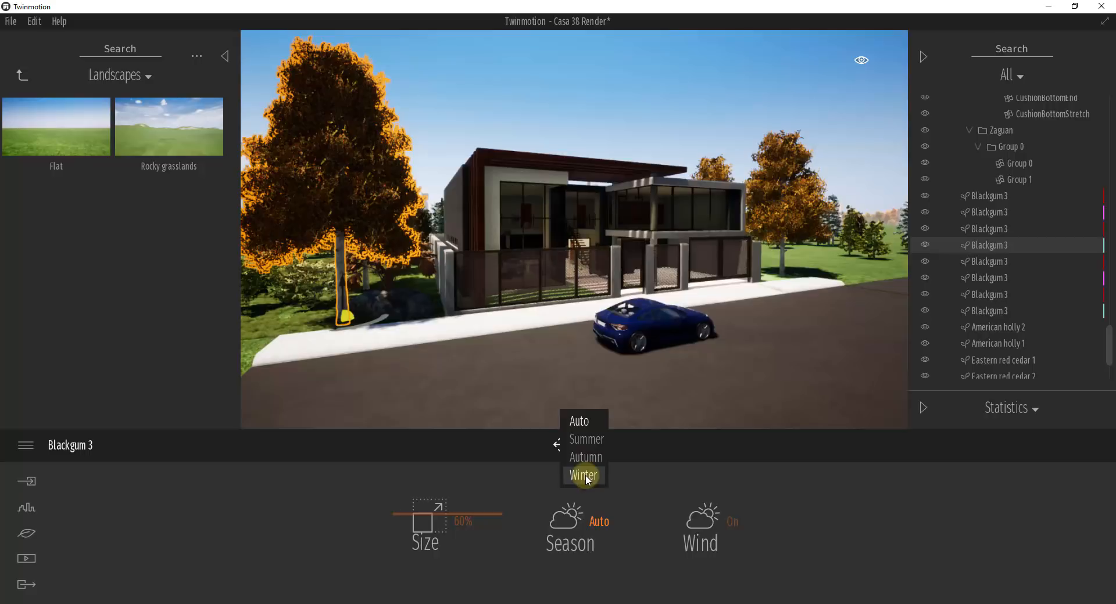
{"action": "left_click", "coordinate": [585, 439]}
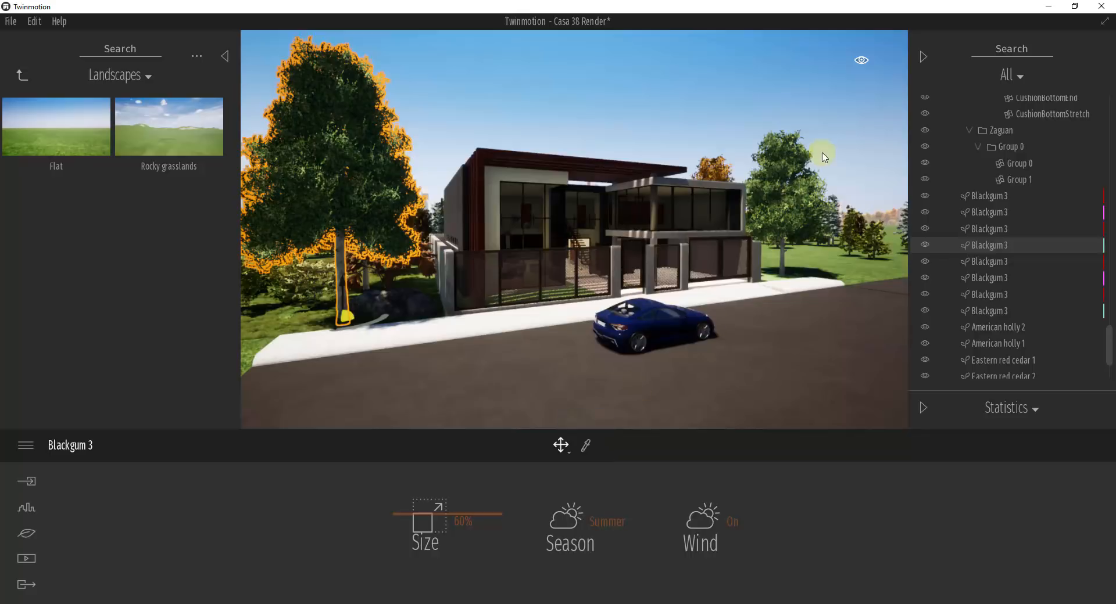
{"action": "left_click", "coordinate": [588, 511]}
{"action": "left_click", "coordinate": [587, 416]}
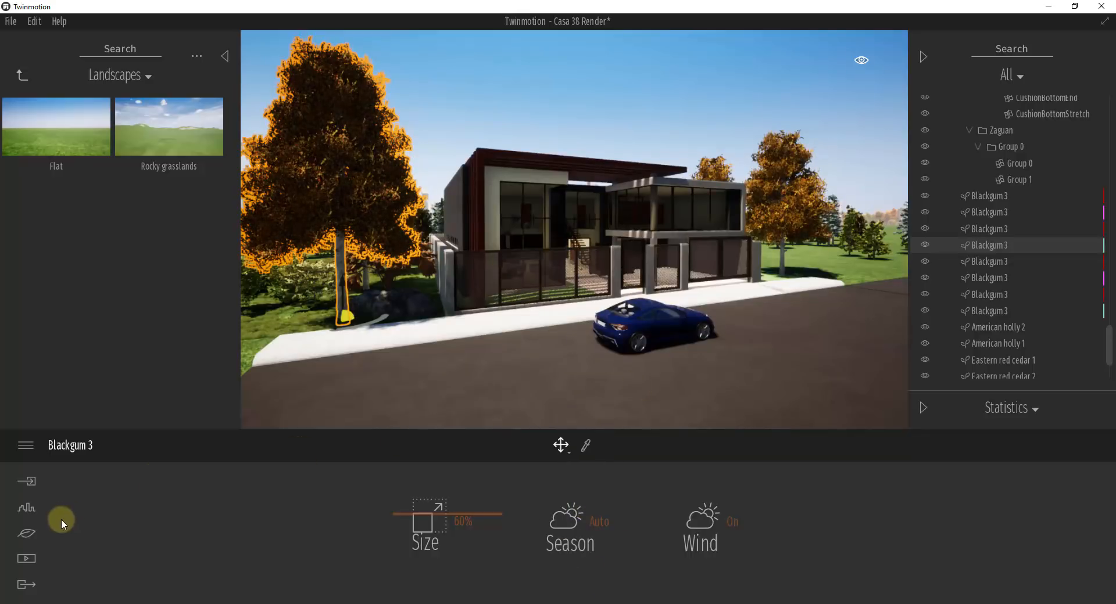
Step: Check the scene's autumn season in the Nature weather settings and the Season option of the large Blackgum 3 tree
{"action": "left_click", "coordinate": [29, 534]}
{"action": "left_click", "coordinate": [373, 517]}
{"action": "left_click", "coordinate": [455, 512]}
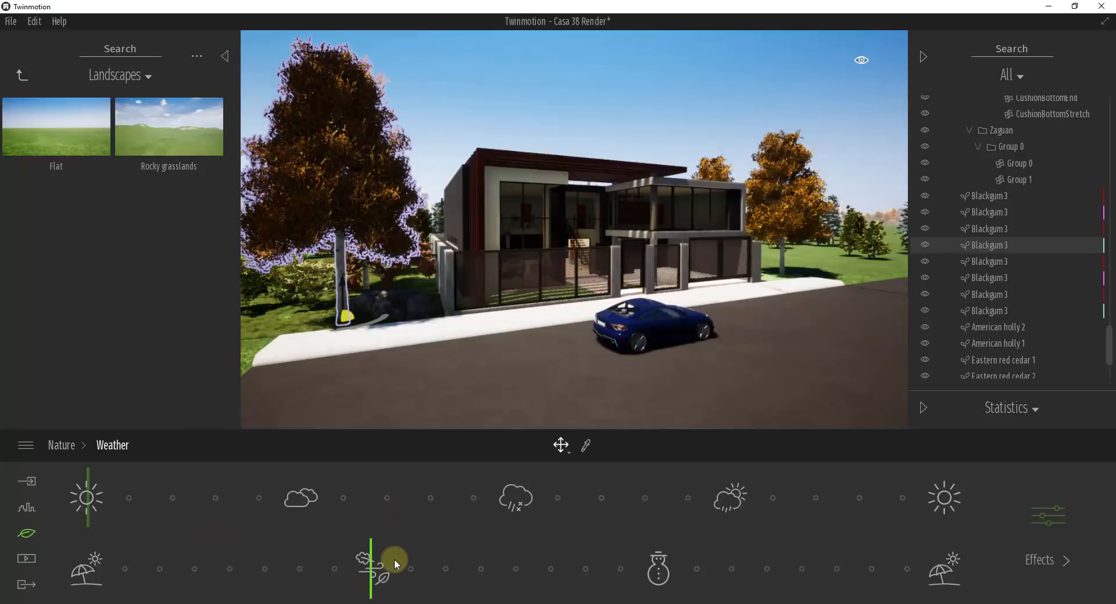
{"action": "mouse_move", "coordinate": [391, 562]}
{"action": "left_mouse_down"}
{"action": "mouse_move", "coordinate": [639, 566]}
{"action": "mouse_move", "coordinate": [124, 573]}
{"action": "mouse_move", "coordinate": [379, 576]}
{"action": "left_mouse_up"}
{"action": "left_click", "coordinate": [349, 170]}
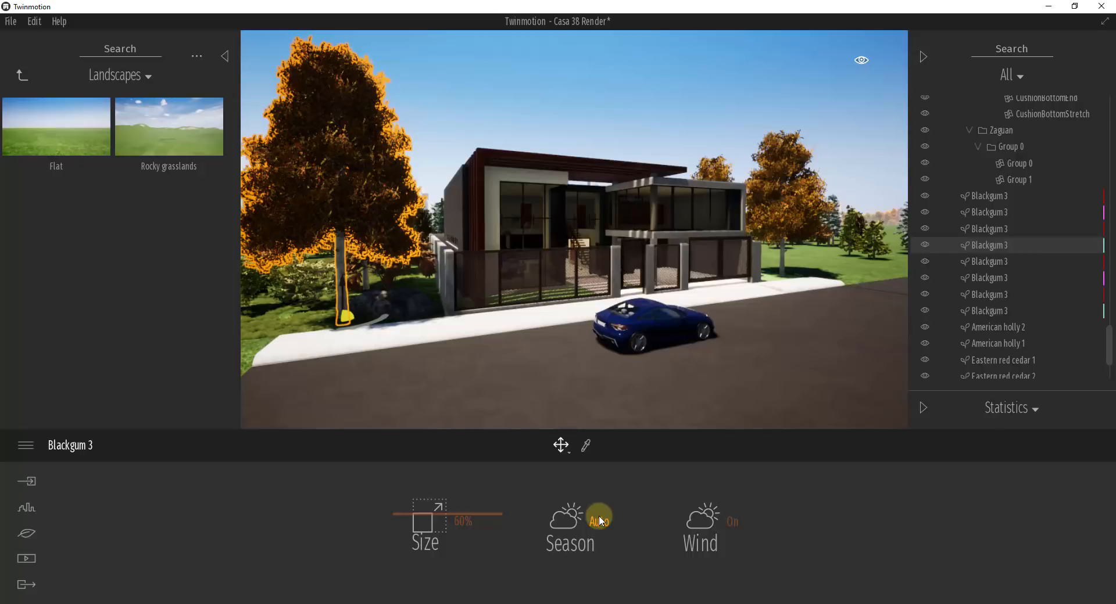
Step: Try the Autumn and Winter seasons on the Maple shrub 2 beneath the large tree and restore its season to Auto
{"action": "left_click", "coordinate": [329, 289]}
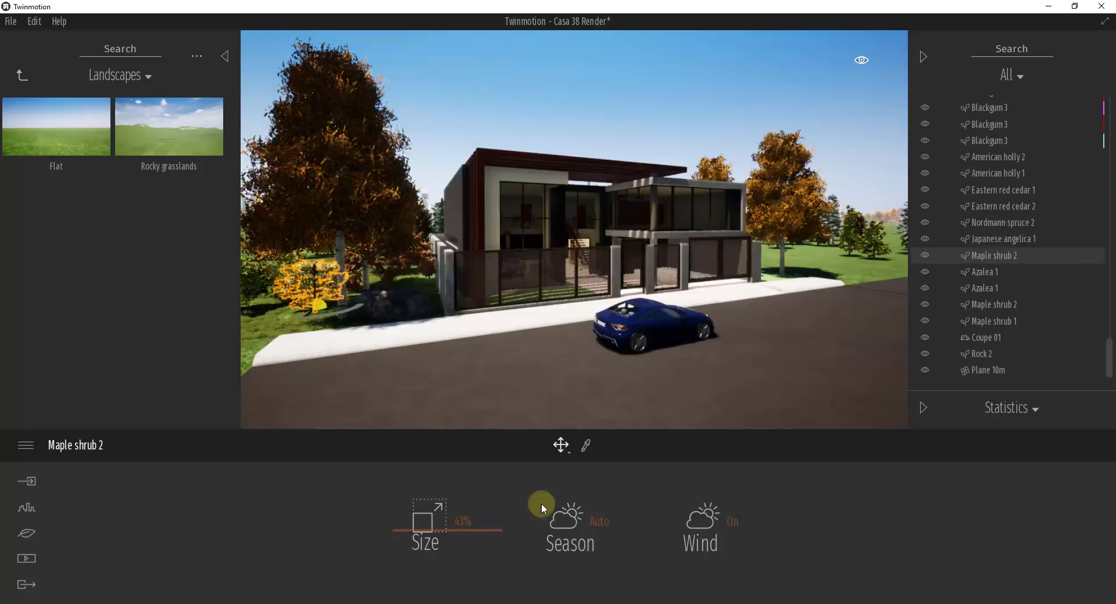
{"action": "left_click", "coordinate": [570, 524]}
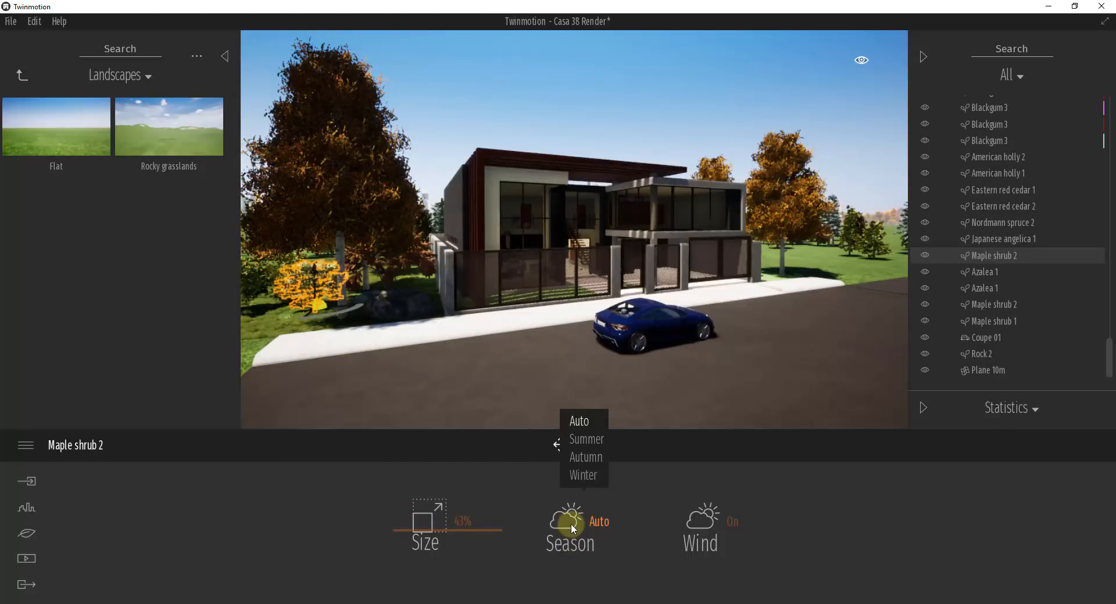
{"action": "left_click", "coordinate": [580, 458]}
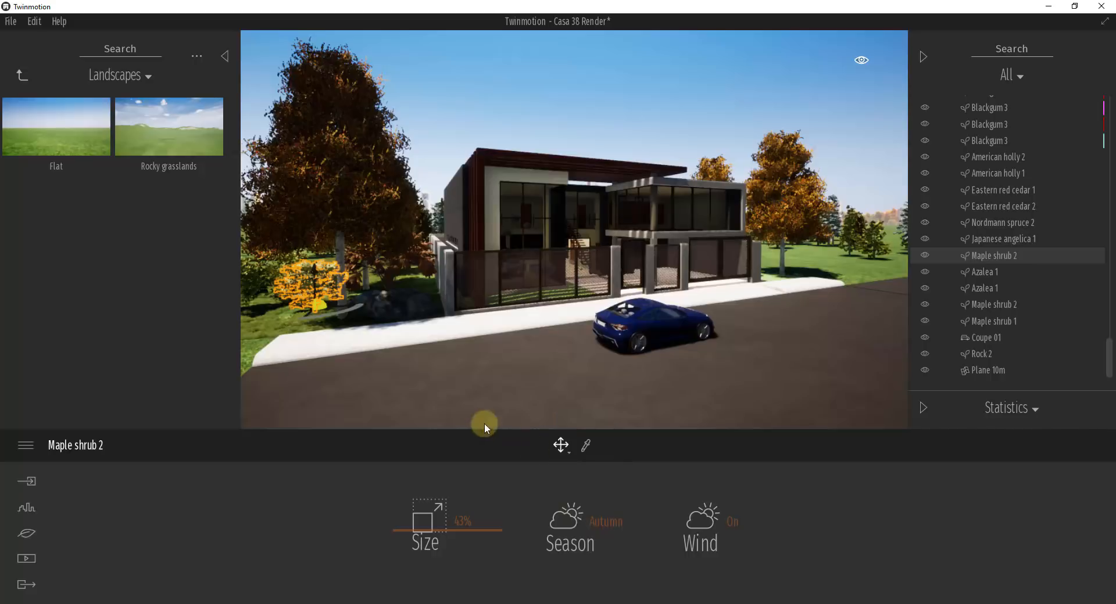
{"action": "left_click", "coordinate": [568, 528]}
{"action": "left_click", "coordinate": [584, 480]}
{"action": "left_click", "coordinate": [566, 535]}
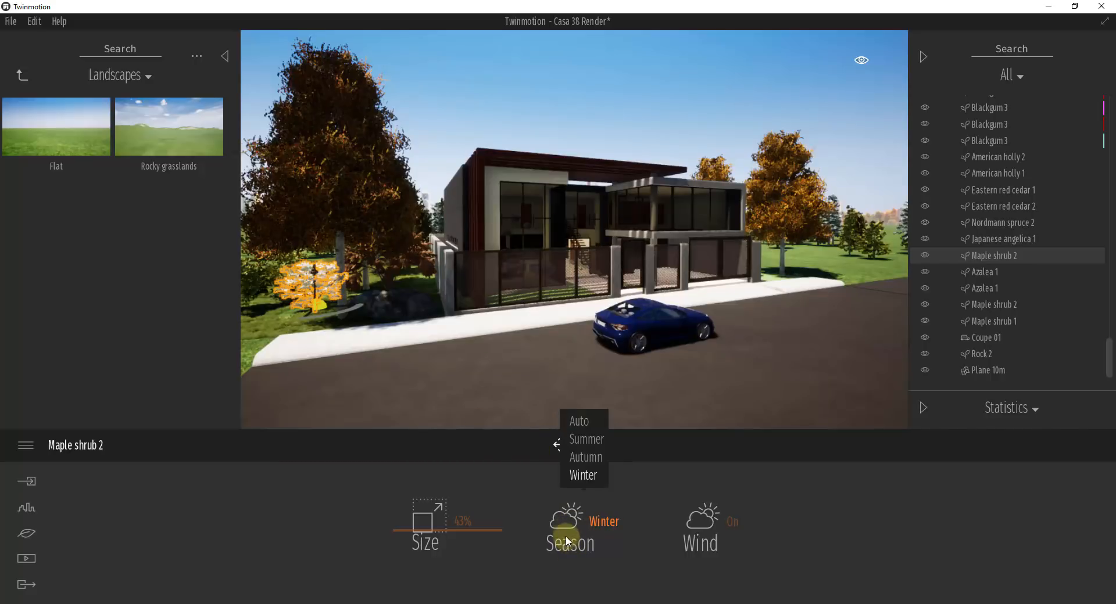
{"action": "left_click", "coordinate": [580, 421]}
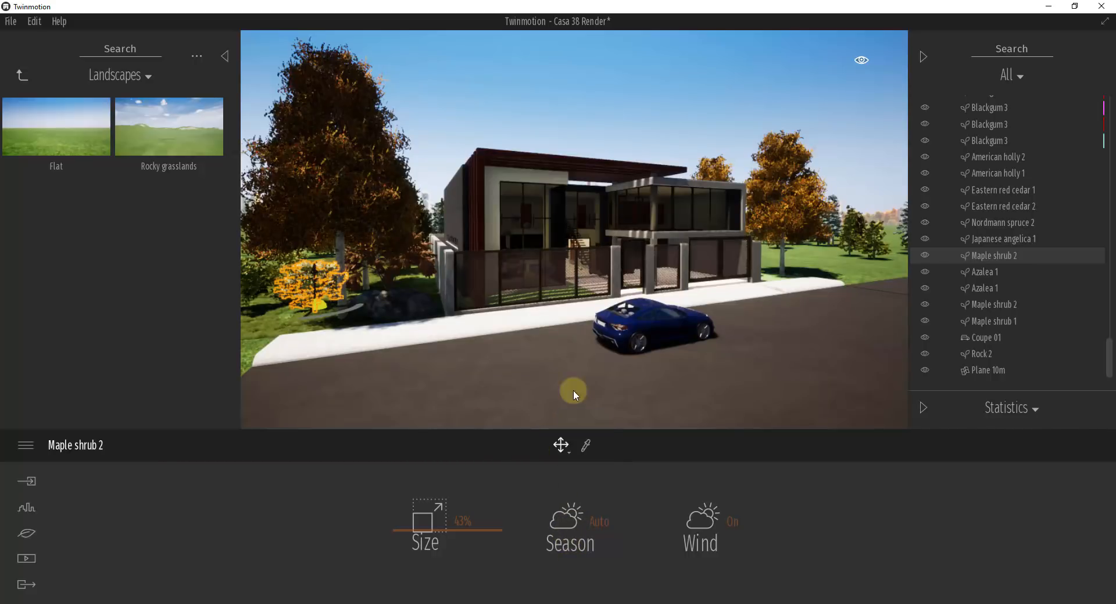
Step: Change the scene's season to winter in the Nature weather settings and inspect the snow on the house, courtyard, car and street
{"action": "left_click", "coordinate": [29, 535]}
{"action": "left_click", "coordinate": [438, 518]}
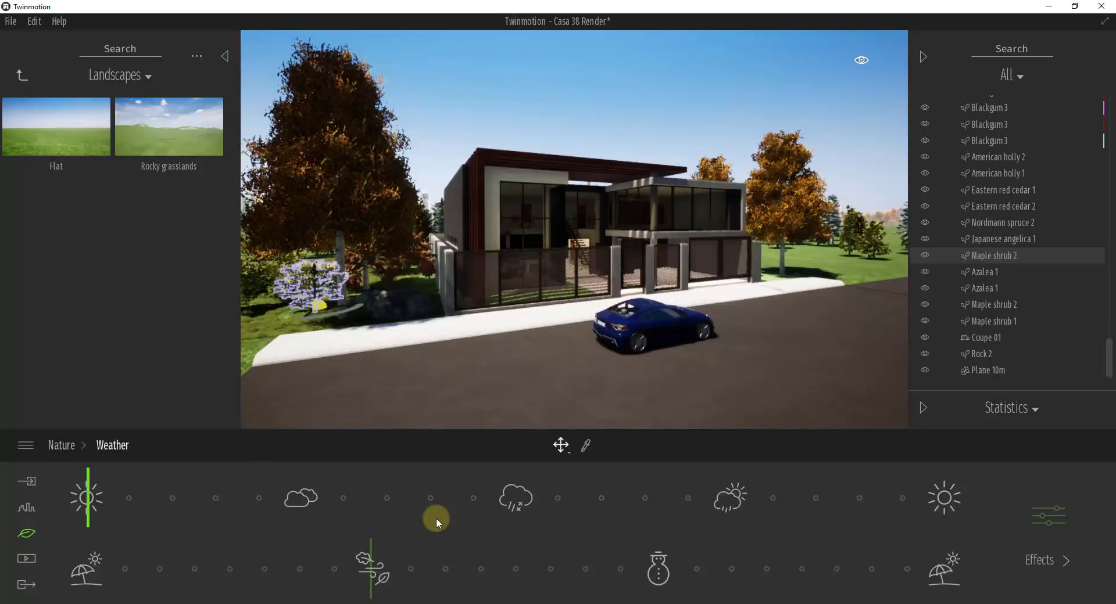
{"action": "mouse_move", "coordinate": [371, 581]}
{"action": "left_mouse_down"}
{"action": "mouse_move", "coordinate": [811, 577]}
{"action": "mouse_move", "coordinate": [663, 581]}
{"action": "left_mouse_up"}
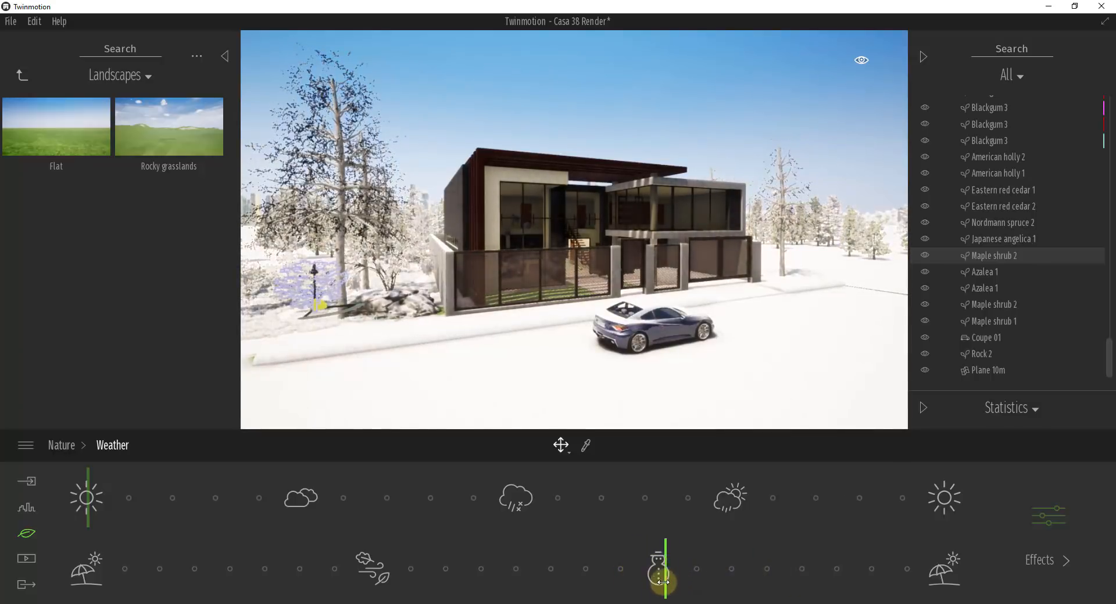
{"action": "left_click_drag", "start_coordinate": [512, 338], "coordinate": [504, 316]}
{"action": "right_click_drag", "start_coordinate": [504, 317], "coordinate": [506, 317]}
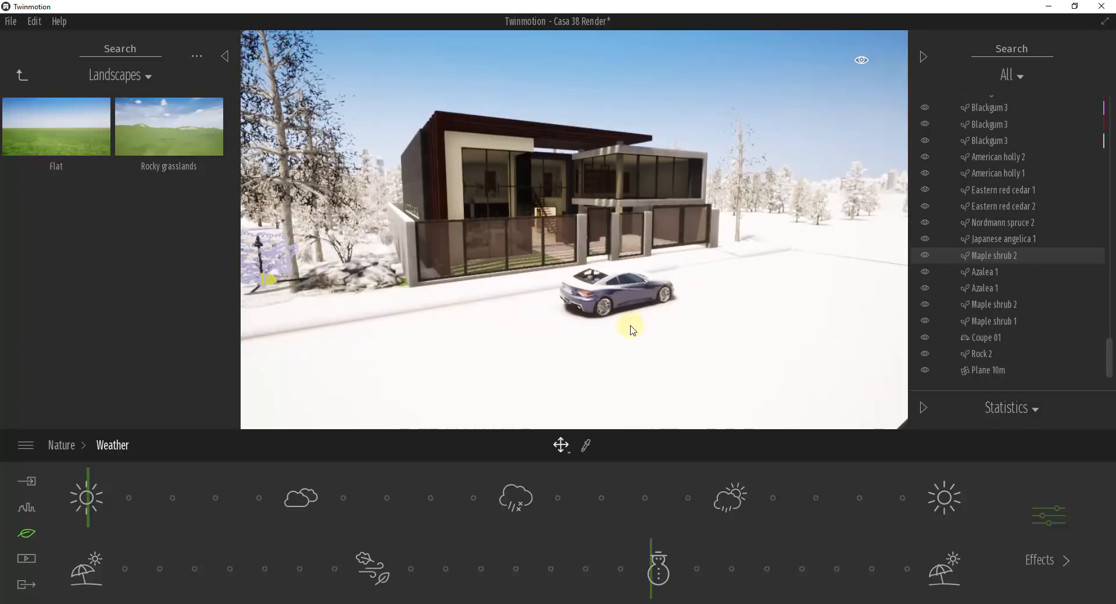
{"action": "mouse_move", "coordinate": [624, 323]}
{"action": "left_mouse_down"}
{"action": "mouse_move", "coordinate": [617, 283]}
{"action": "mouse_move", "coordinate": [625, 332]}
{"action": "mouse_move", "coordinate": [618, 316]}
{"action": "left_mouse_up"}
{"action": "left_click", "coordinate": [550, 196]}
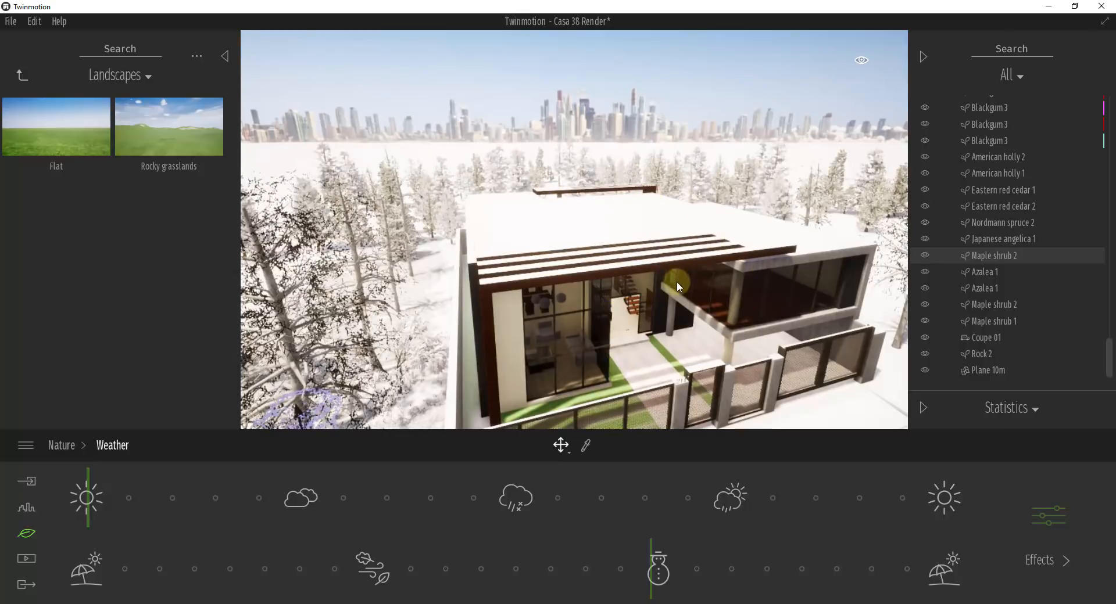
{"action": "left_click_drag", "start_coordinate": [678, 285], "coordinate": [601, 299]}
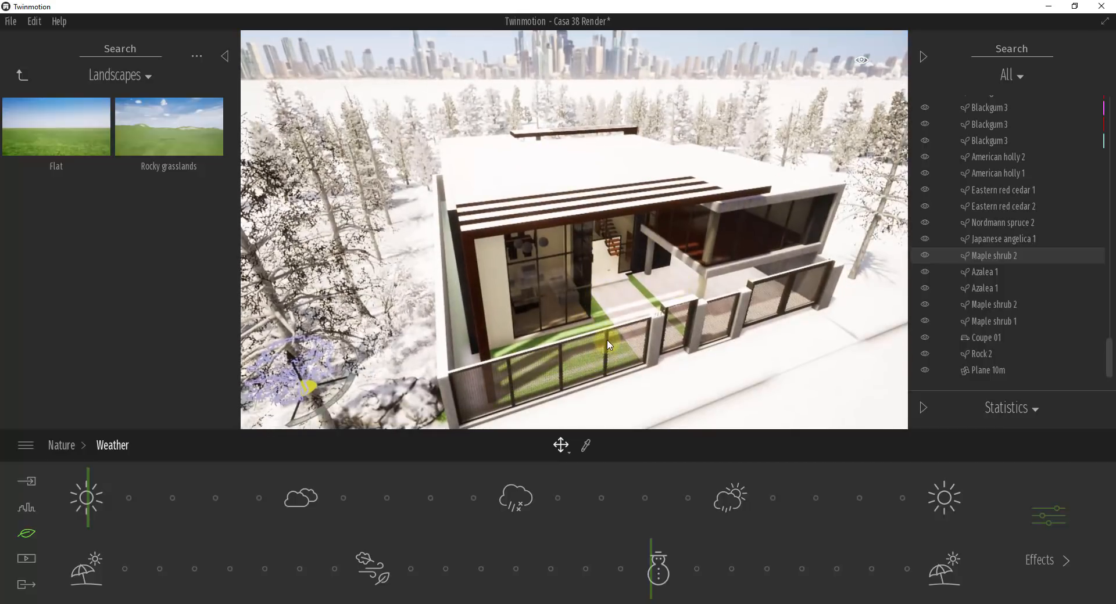
{"action": "mouse_move", "coordinate": [614, 330]}
{"action": "left_mouse_down"}
{"action": "mouse_move", "coordinate": [607, 320]}
{"action": "mouse_move", "coordinate": [615, 327]}
{"action": "left_mouse_up"}
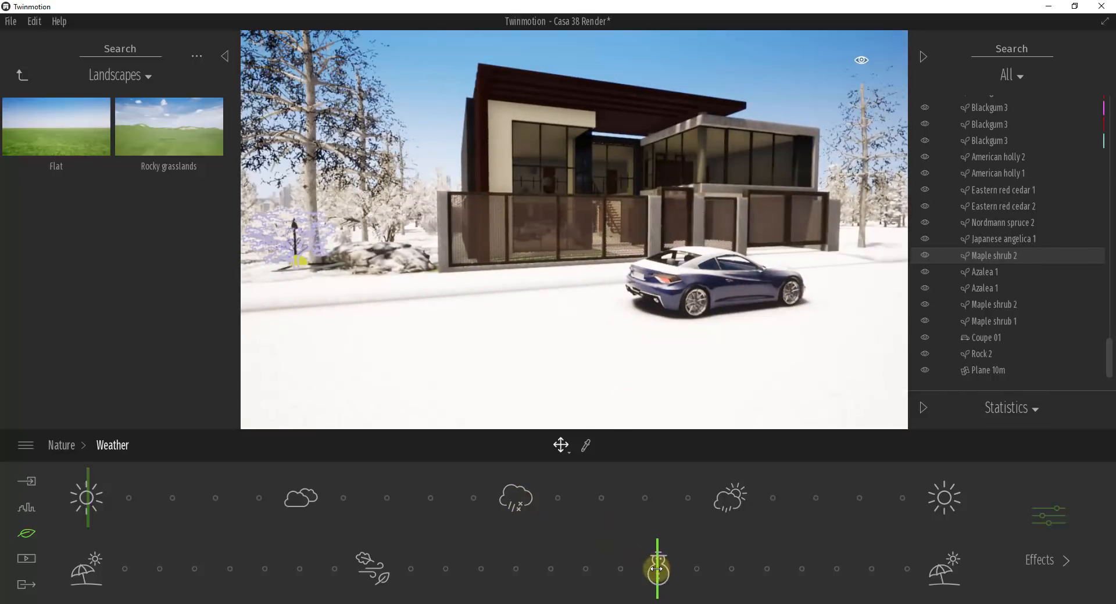
Step: Move the winter scene's weather to the full precipitation stage, and advance it to the sunny showers stage
{"action": "left_click_drag", "start_coordinate": [465, 492], "coordinate": [537, 491]}
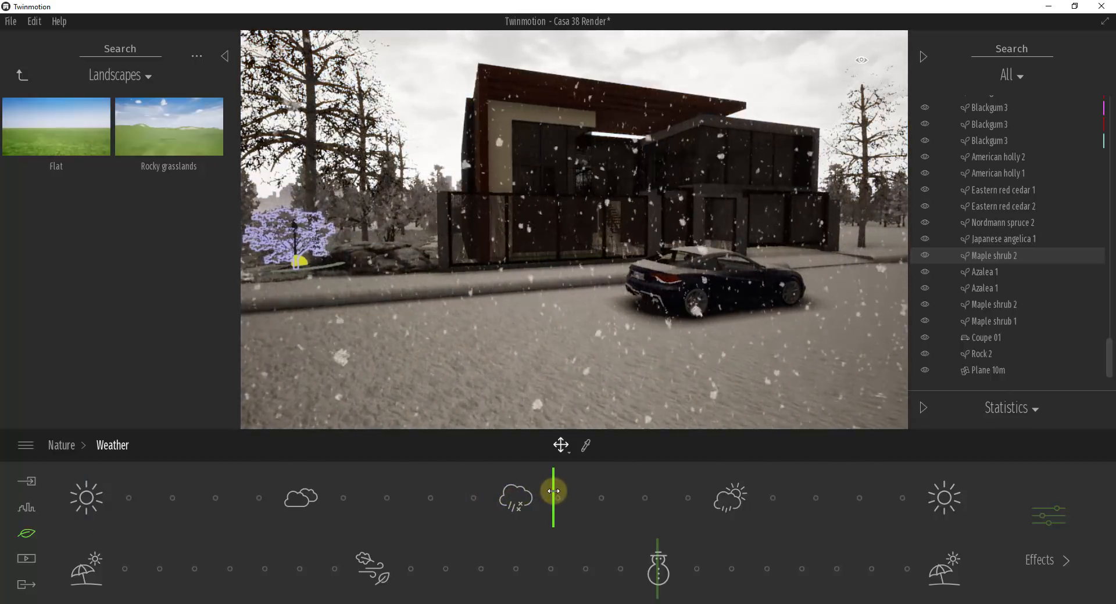
{"action": "mouse_move", "coordinate": [557, 491]}
{"action": "left_mouse_down"}
{"action": "mouse_move", "coordinate": [648, 491]}
{"action": "mouse_move", "coordinate": [519, 495]}
{"action": "left_mouse_up"}
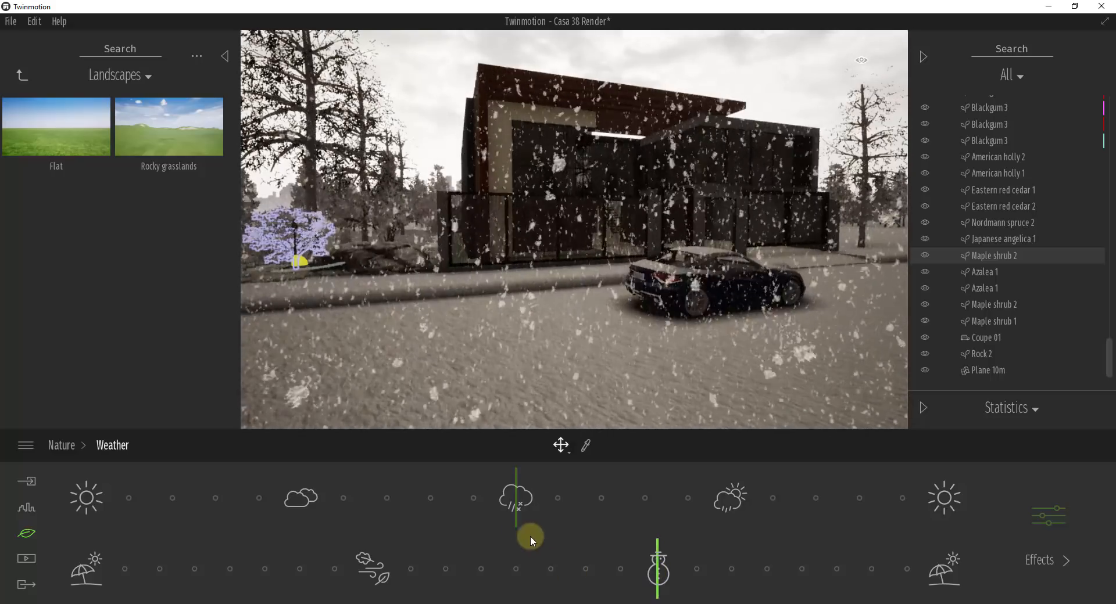
{"action": "mouse_move", "coordinate": [516, 505]}
{"action": "left_mouse_down"}
{"action": "mouse_move", "coordinate": [332, 505]}
{"action": "mouse_move", "coordinate": [284, 517]}
{"action": "mouse_move", "coordinate": [769, 523]}
{"action": "mouse_move", "coordinate": [952, 505]}
{"action": "mouse_move", "coordinate": [733, 524]}
{"action": "mouse_move", "coordinate": [931, 511]}
{"action": "mouse_move", "coordinate": [729, 505]}
{"action": "left_mouse_up"}
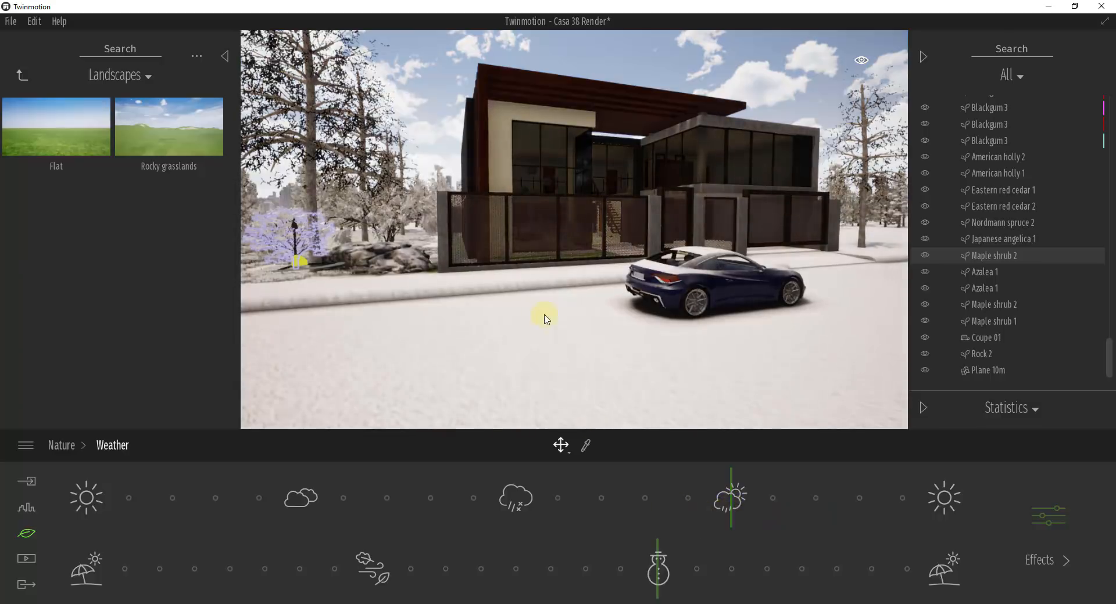
Step: Advance the scene's season partway from winter toward summer
{"action": "scroll", "coordinate": [611, 372], "scroll_direction": "up", "scroll_amount": 3}
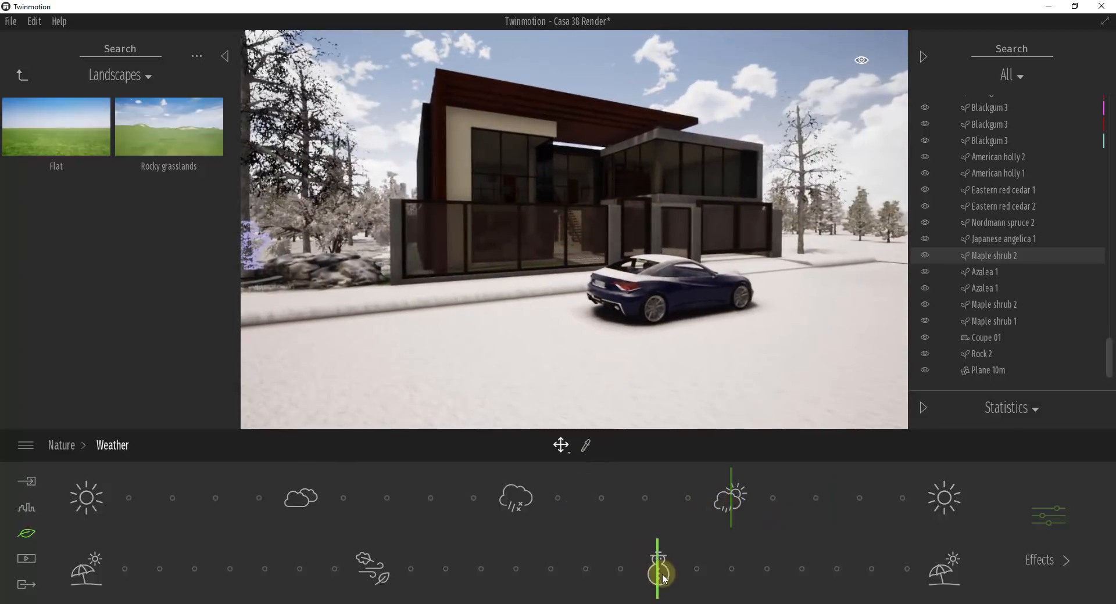
{"action": "mouse_move", "coordinate": [657, 568]}
{"action": "left_mouse_down"}
{"action": "mouse_move", "coordinate": [963, 568]}
{"action": "mouse_move", "coordinate": [749, 567]}
{"action": "left_mouse_up"}
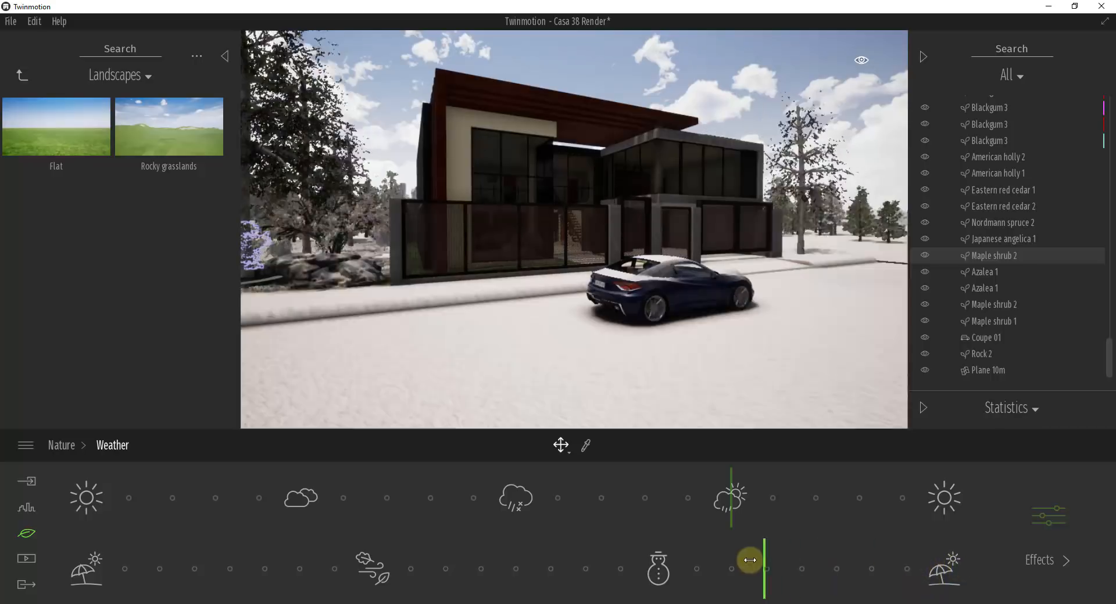
{"action": "left_click_drag", "start_coordinate": [753, 337], "coordinate": [773, 353]}
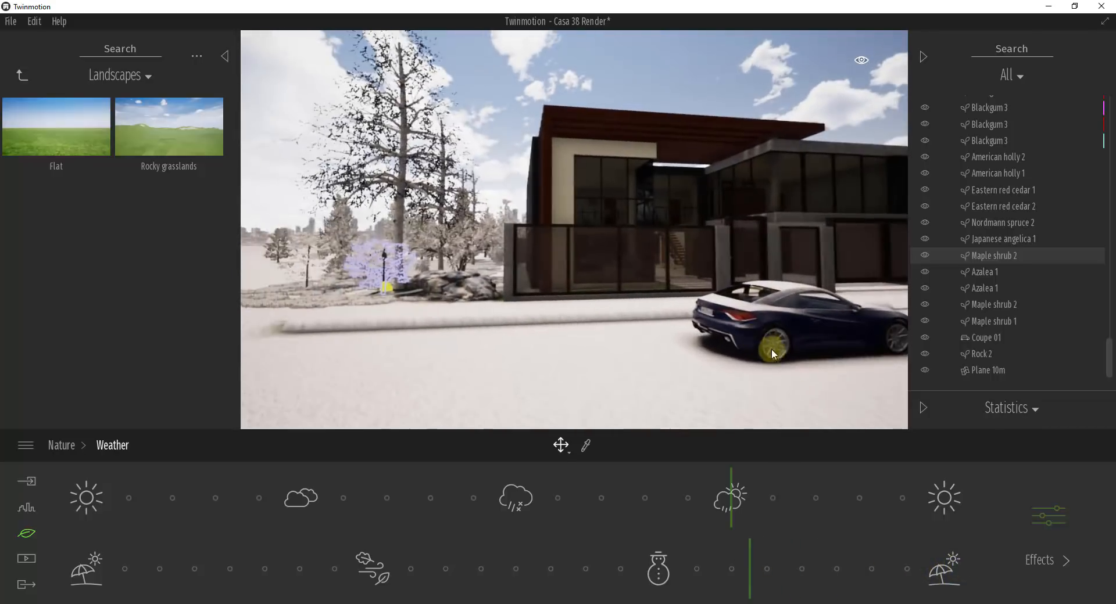
Step: Return the weather to just before the full precipitation stage and set the scene's season fully to summer
{"action": "left_click_drag", "start_coordinate": [721, 511], "coordinate": [498, 505]}
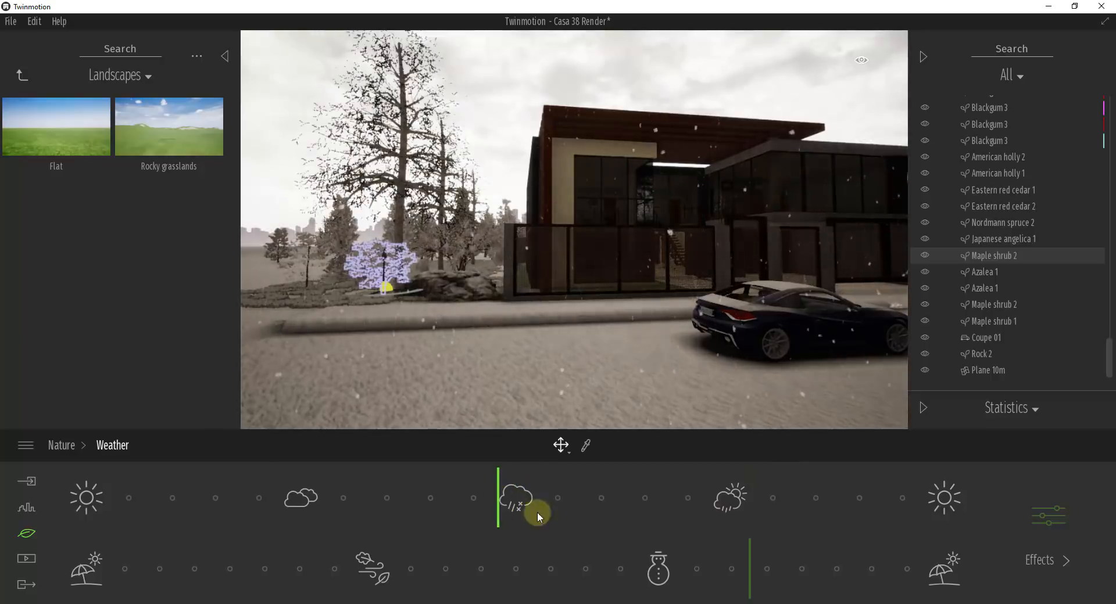
{"action": "left_click_drag", "start_coordinate": [743, 575], "coordinate": [58, 570]}
{"action": "left_click_drag", "start_coordinate": [677, 304], "coordinate": [682, 301]}
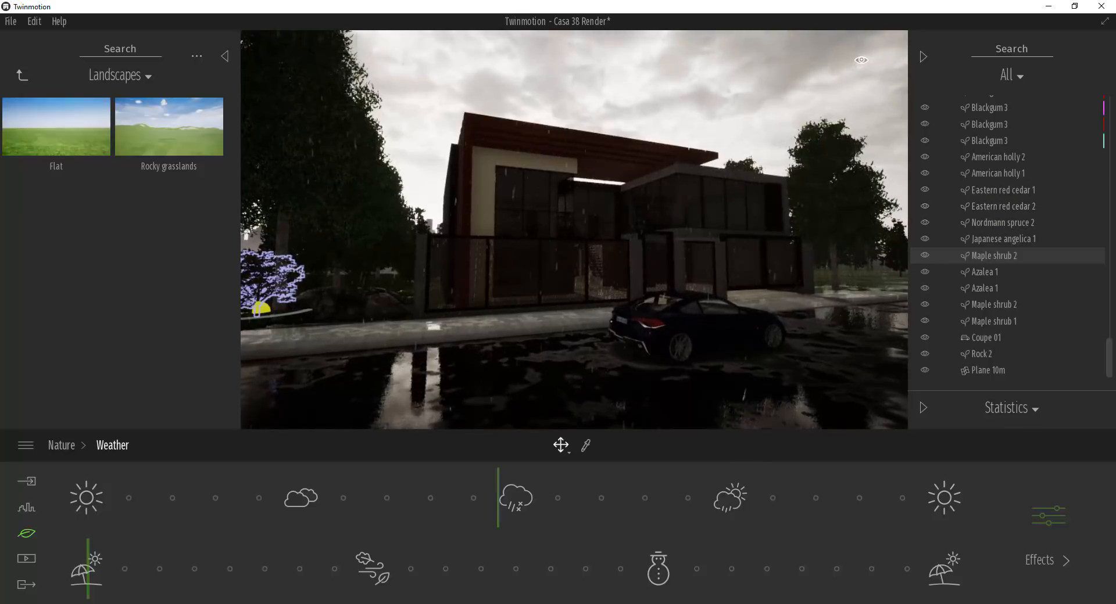
Step: In the weather effects, try a wind speed of 4.51, reduce it to 2.43 and set the wind direction to 138°
{"action": "left_click", "coordinate": [1049, 523]}
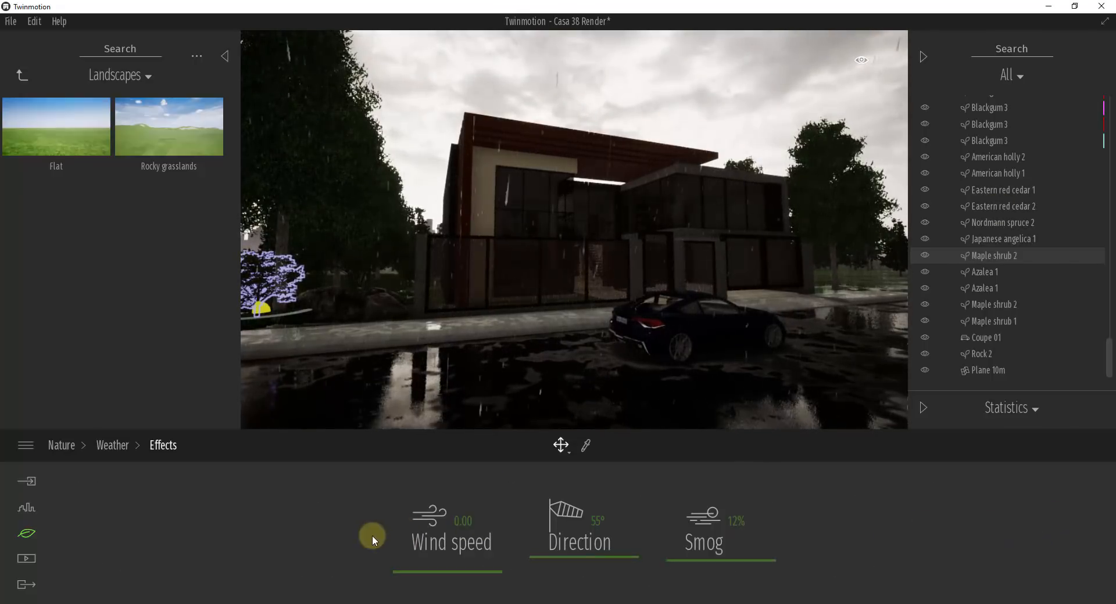
{"action": "left_click_drag", "start_coordinate": [597, 263], "coordinate": [595, 259]}
{"action": "left_click_drag", "start_coordinate": [437, 566], "coordinate": [465, 485]}
{"action": "scroll", "coordinate": [674, 328], "scroll_direction": "up", "scroll_amount": 3}
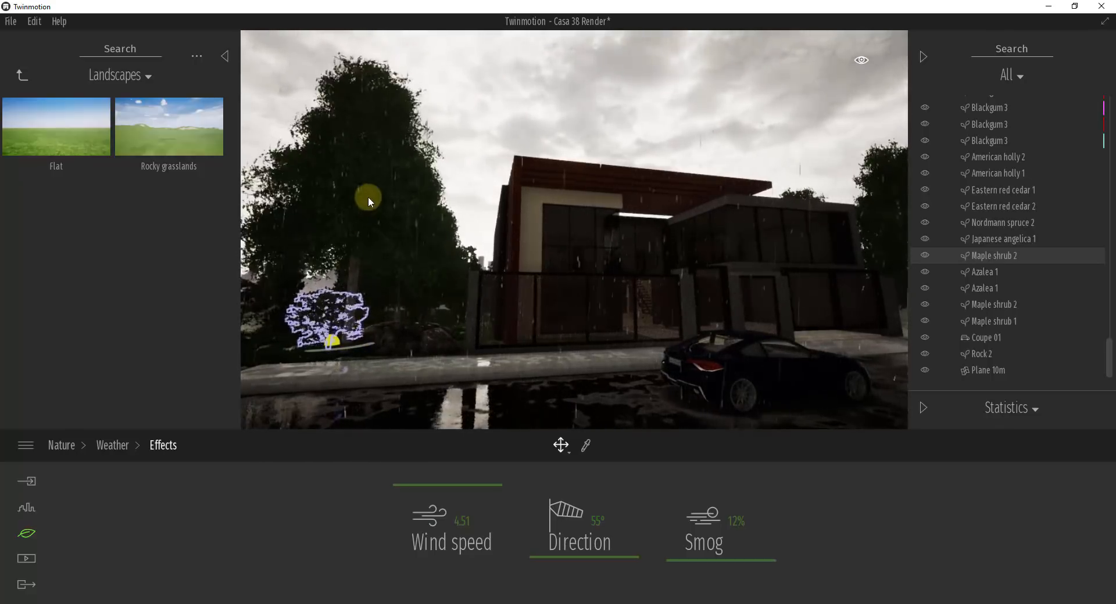
{"action": "left_click_drag", "start_coordinate": [458, 483], "coordinate": [458, 524]}
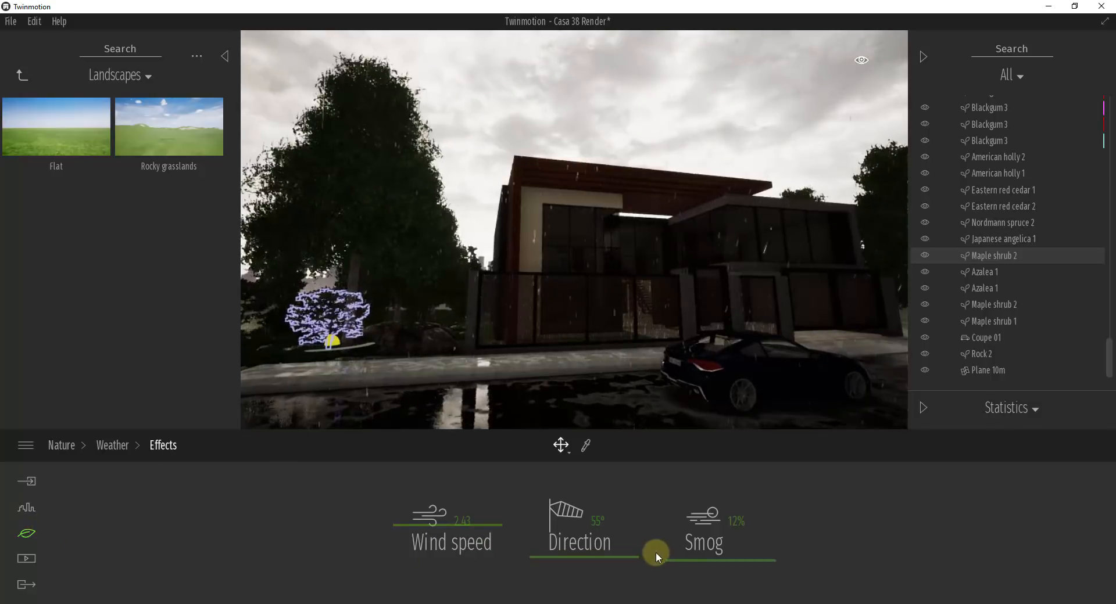
{"action": "left_click_drag", "start_coordinate": [610, 559], "coordinate": [604, 534]}
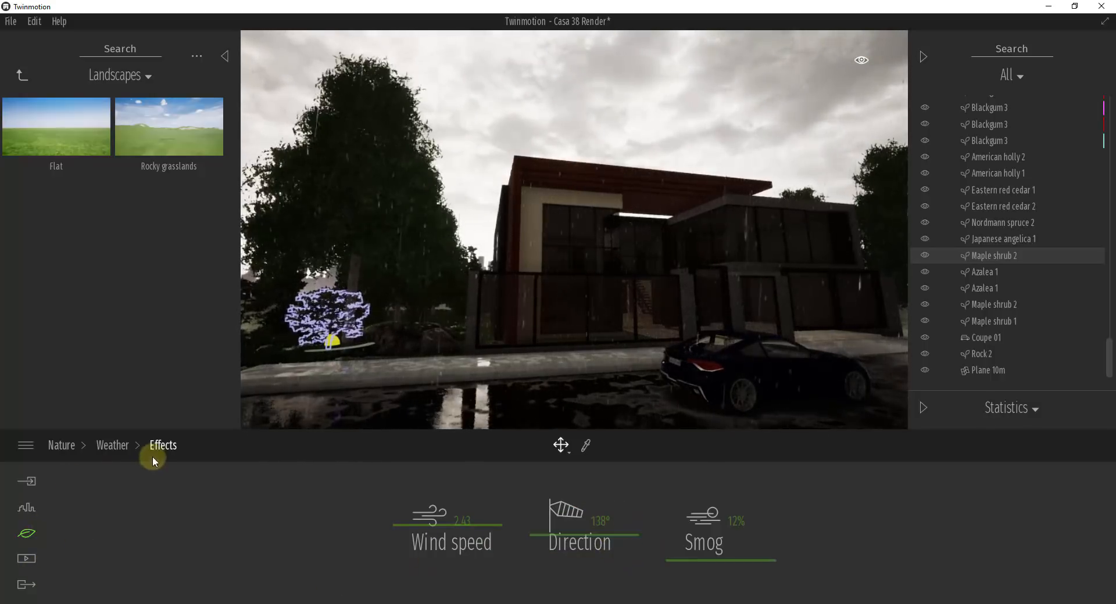
Step: Fine-tune the weather at the full rain stage and raise the wind speed effect to 4.72
{"action": "left_click", "coordinate": [112, 445]}
{"action": "left_click_drag", "start_coordinate": [527, 511], "coordinate": [520, 511]}
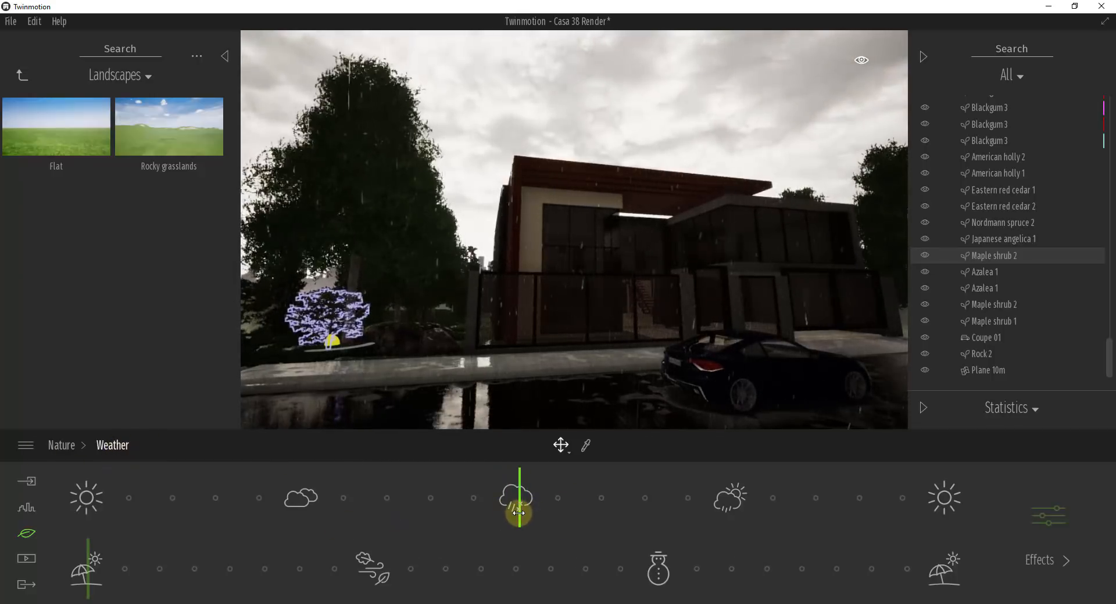
{"action": "left_click", "coordinate": [1048, 522]}
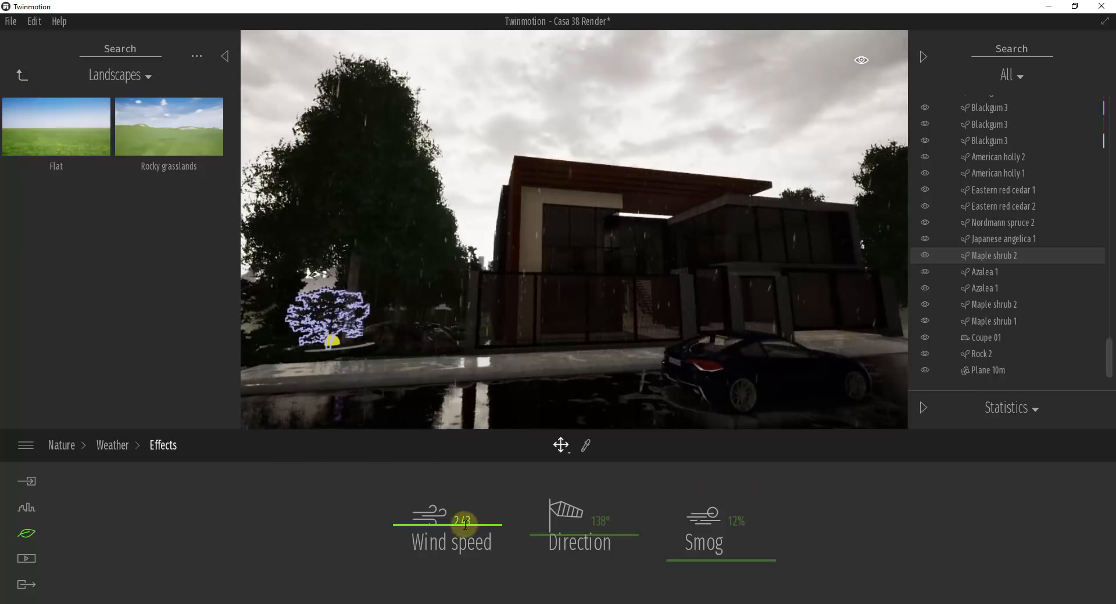
{"action": "left_click_drag", "start_coordinate": [400, 531], "coordinate": [578, 177]}
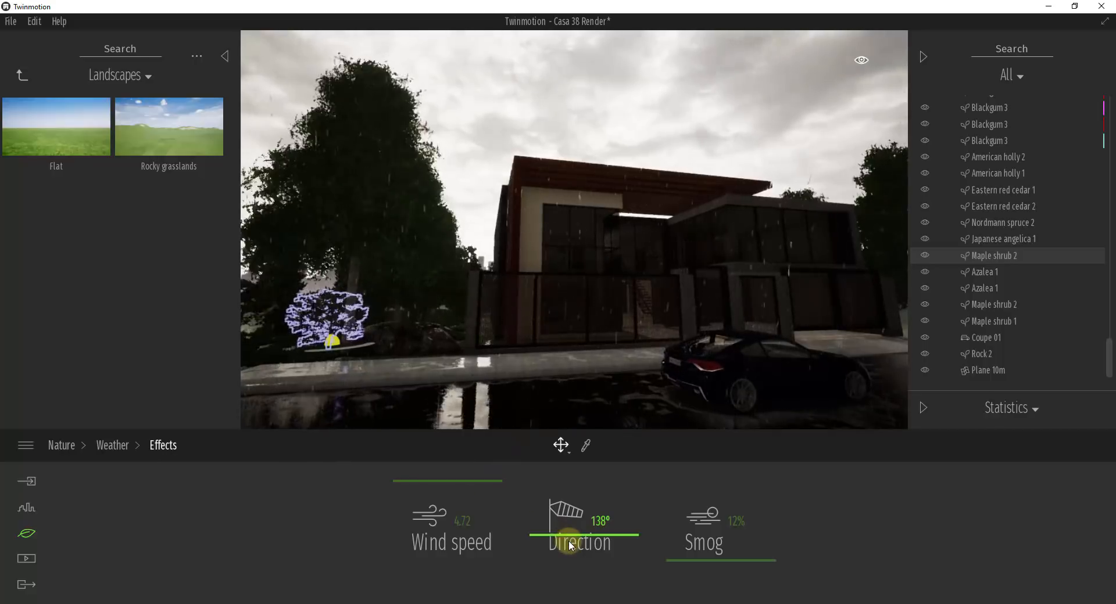
{"action": "mouse_move", "coordinate": [577, 527]}
{"action": "left_mouse_down"}
{"action": "mouse_move", "coordinate": [568, 493]}
{"action": "mouse_move", "coordinate": [574, 540]}
{"action": "mouse_move", "coordinate": [567, 528]}
{"action": "left_mouse_up"}
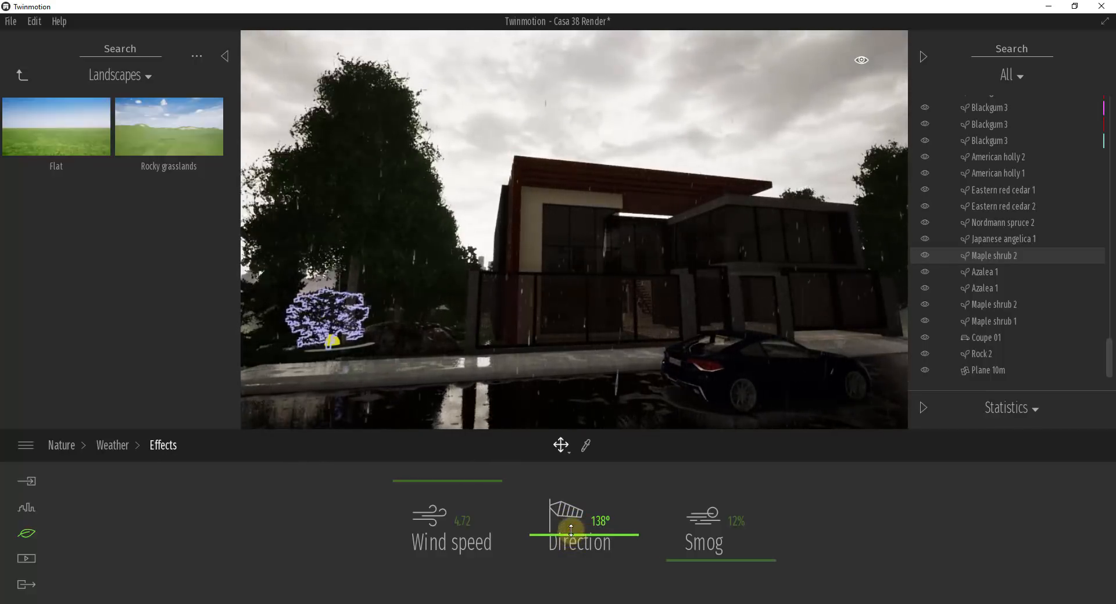
Step: Set the wind speed to 1.94 and the wind direction to 190°, and dismiss the Creative Cloud update notification
{"action": "left_click_drag", "start_coordinate": [475, 481], "coordinate": [491, 532]}
{"action": "left_click_drag", "start_coordinate": [604, 263], "coordinate": [605, 262]}
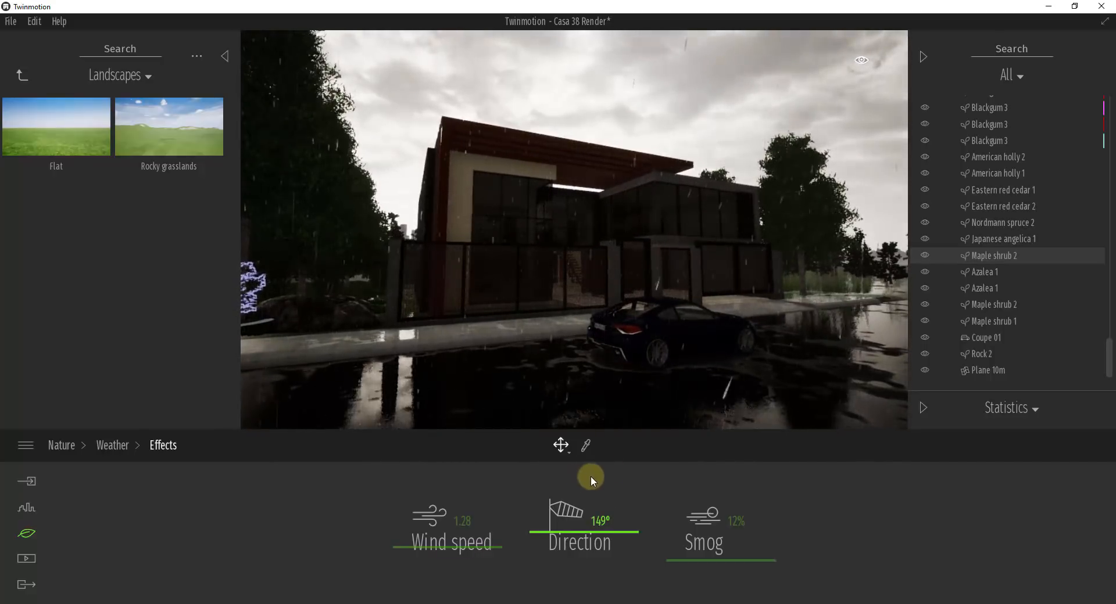
{"action": "left_click_drag", "start_coordinate": [484, 550], "coordinate": [550, 514]}
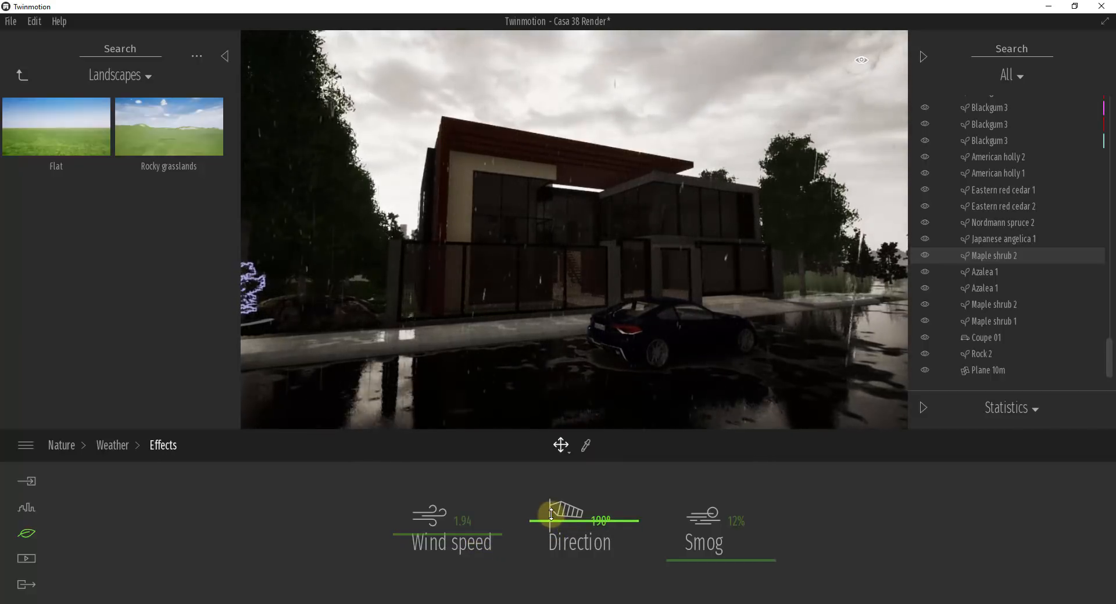
{"action": "right_click_drag", "start_coordinate": [568, 310], "coordinate": [566, 308]}
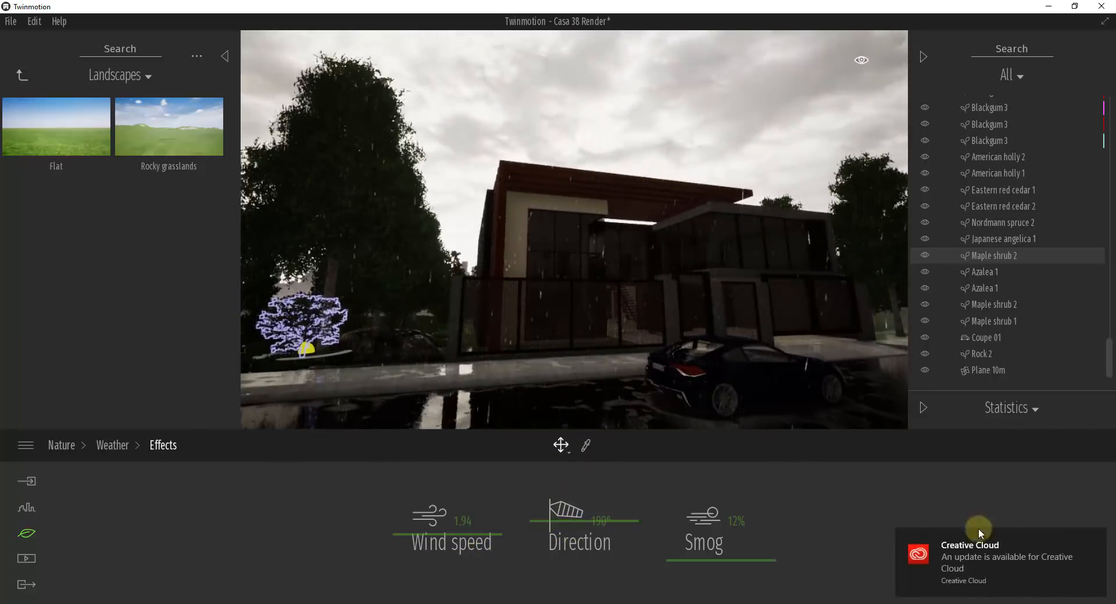
{"action": "left_click", "coordinate": [1094, 533]}
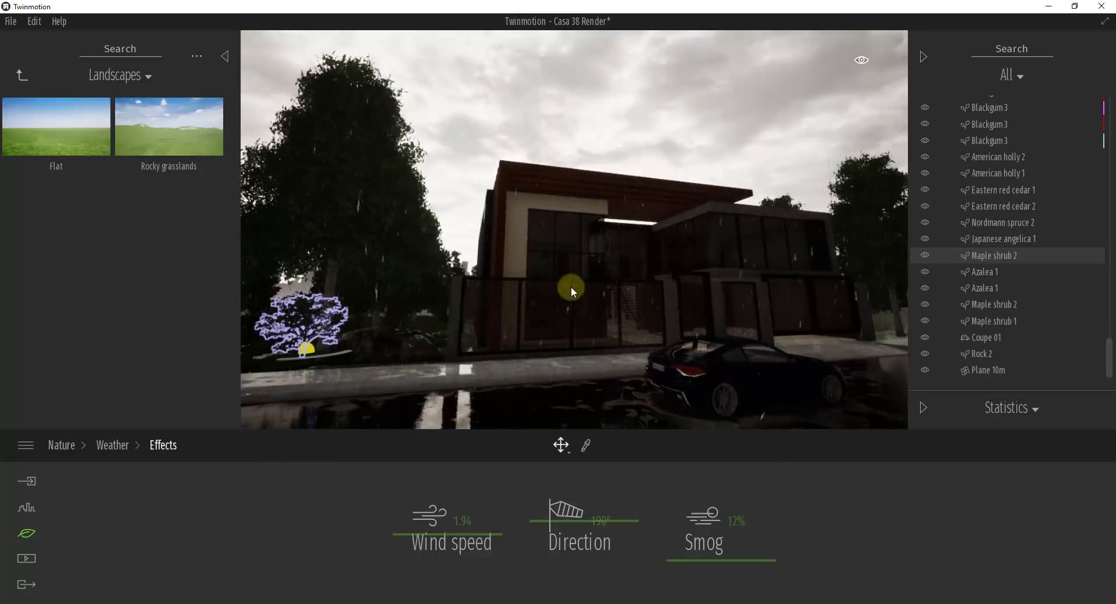
{"action": "right_click_drag", "start_coordinate": [570, 287], "coordinate": [567, 281]}
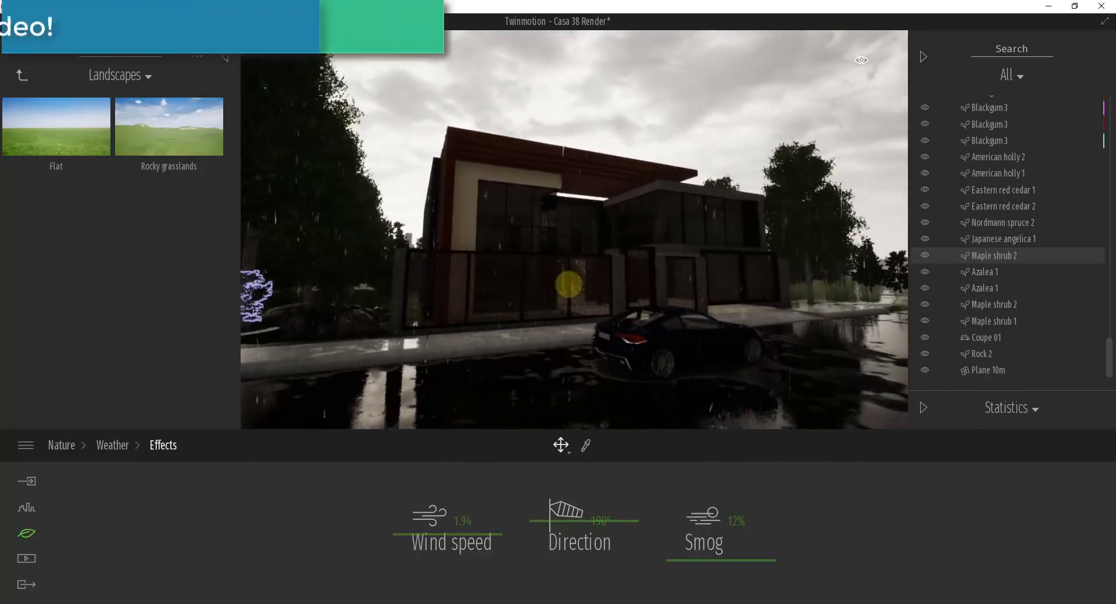
Step: Return to the Nature weather settings and bring the weather back from rain to just before the cloudy stage
{"action": "left_click", "coordinate": [28, 535]}
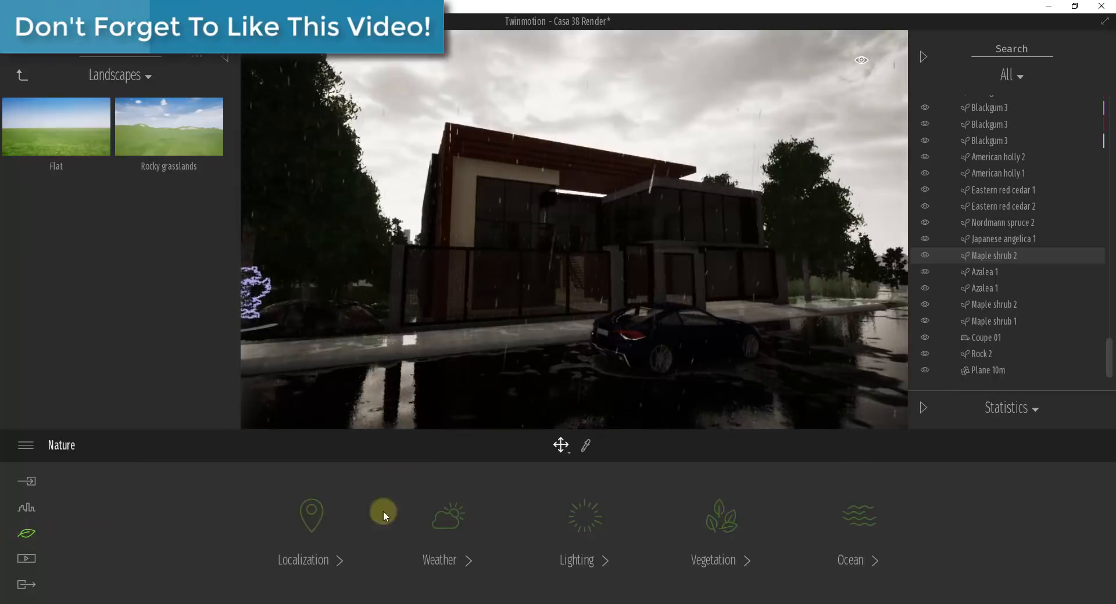
{"action": "left_click", "coordinate": [463, 512]}
{"action": "left_click", "coordinate": [518, 519]}
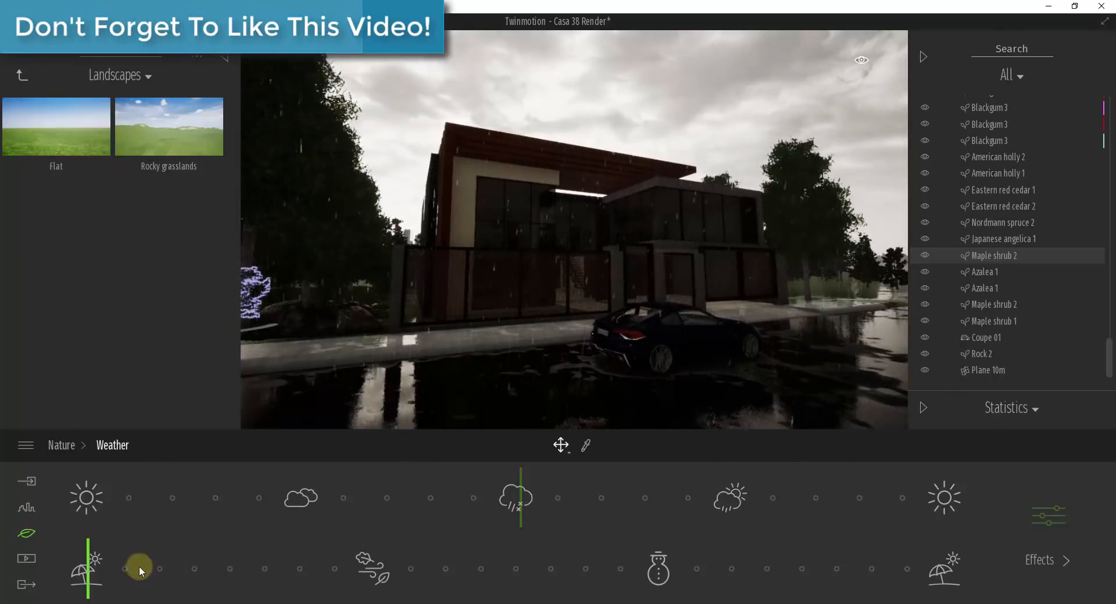
{"action": "left_click_drag", "start_coordinate": [519, 498], "coordinate": [282, 517]}
{"action": "middle_click_drag", "start_coordinate": [423, 413], "coordinate": [448, 373]}
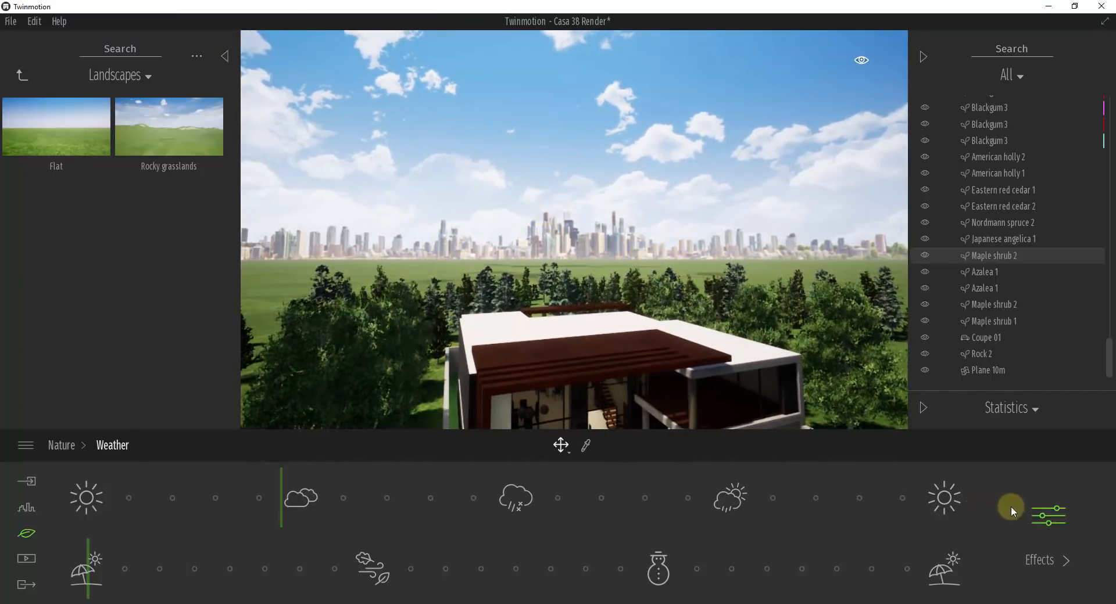
Step: In the weather effects, try the smog at 68% and 97% and reduce it to 45%, checking the house from above
{"action": "left_click", "coordinate": [1037, 515]}
{"action": "left_click_drag", "start_coordinate": [731, 563], "coordinate": [760, 506]}
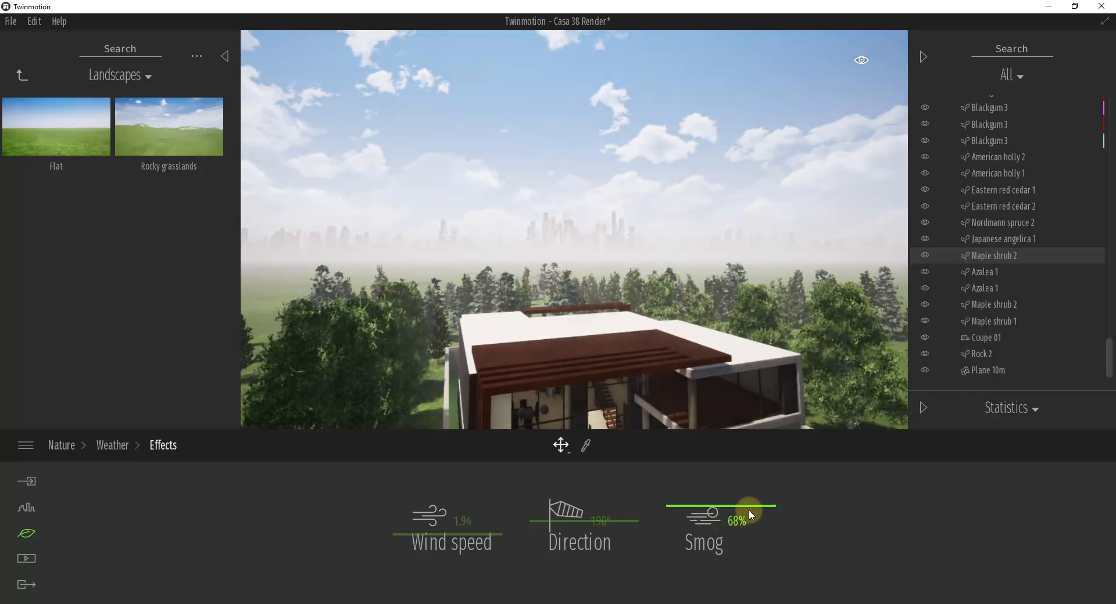
{"action": "left_click_drag", "start_coordinate": [749, 514], "coordinate": [759, 483]}
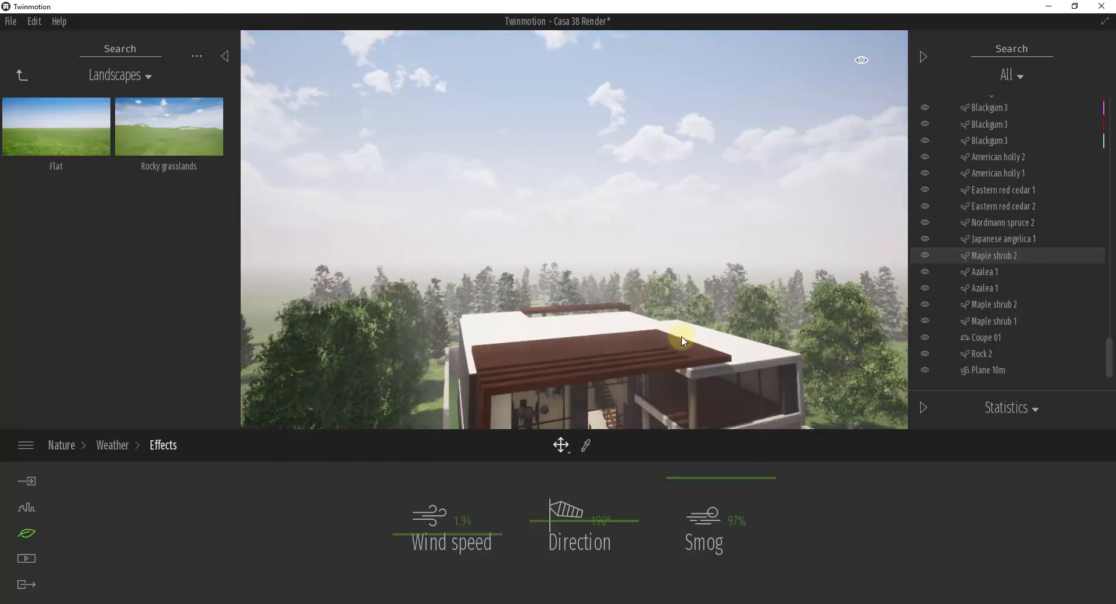
{"action": "left_click_drag", "start_coordinate": [772, 365], "coordinate": [664, 167]}
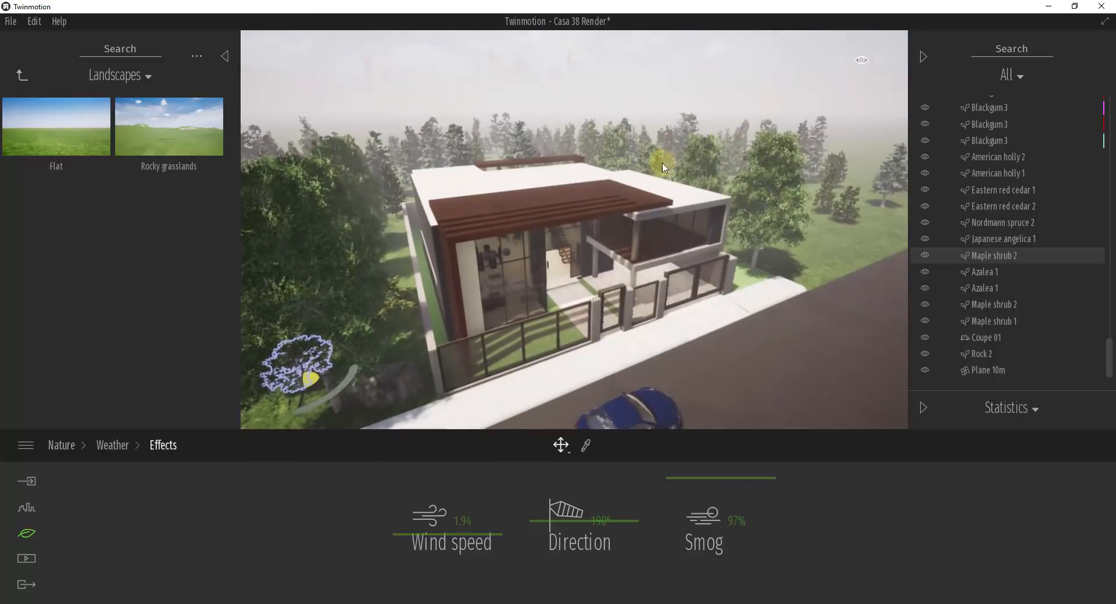
{"action": "left_click_drag", "start_coordinate": [749, 484], "coordinate": [761, 529]}
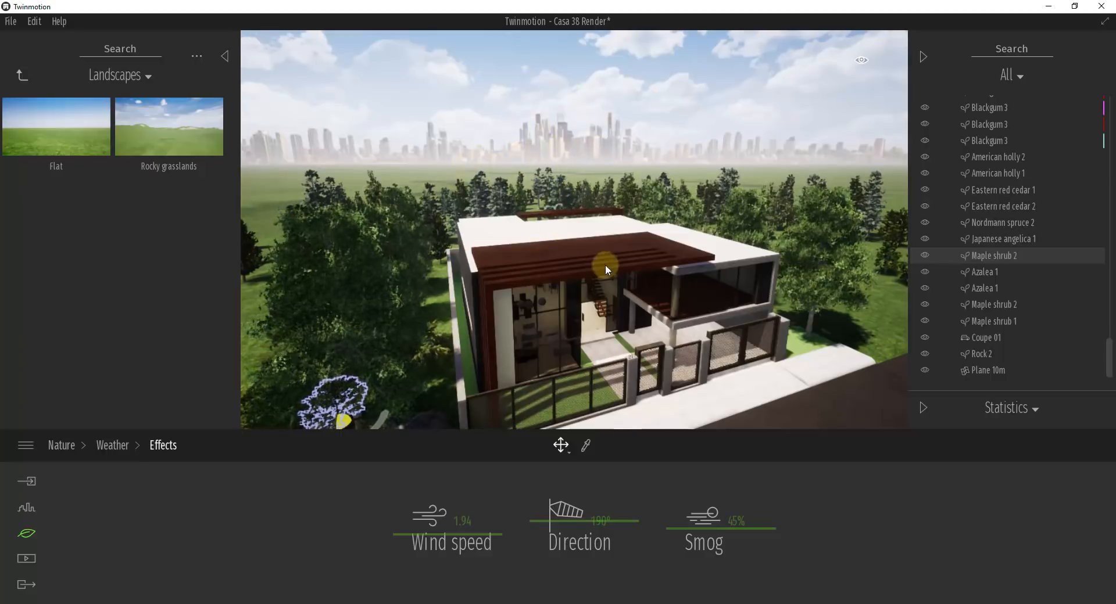
{"action": "right_click_drag", "start_coordinate": [605, 261], "coordinate": [607, 267]}
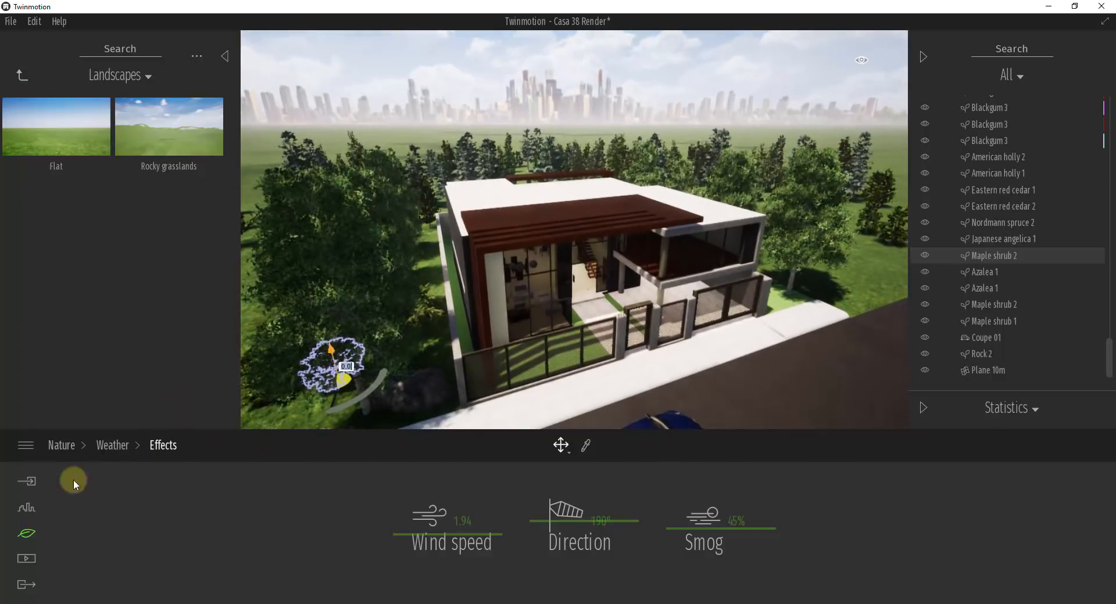
Step: Set the scene weather to the rain stage and bring the view down to street level in front of the house
{"action": "left_click", "coordinate": [115, 446]}
{"action": "left_click_drag", "start_coordinate": [281, 499], "coordinate": [523, 512]}
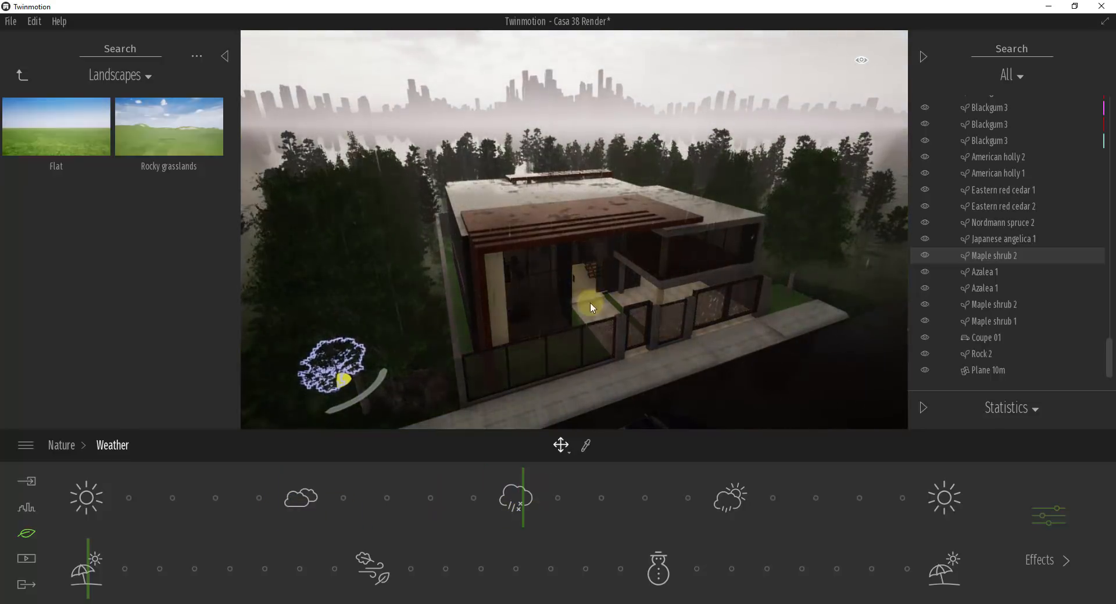
{"action": "right_click_drag", "start_coordinate": [590, 304], "coordinate": [594, 290]}
{"action": "scroll", "coordinate": [595, 290], "scroll_direction": "up", "scroll_amount": 5}
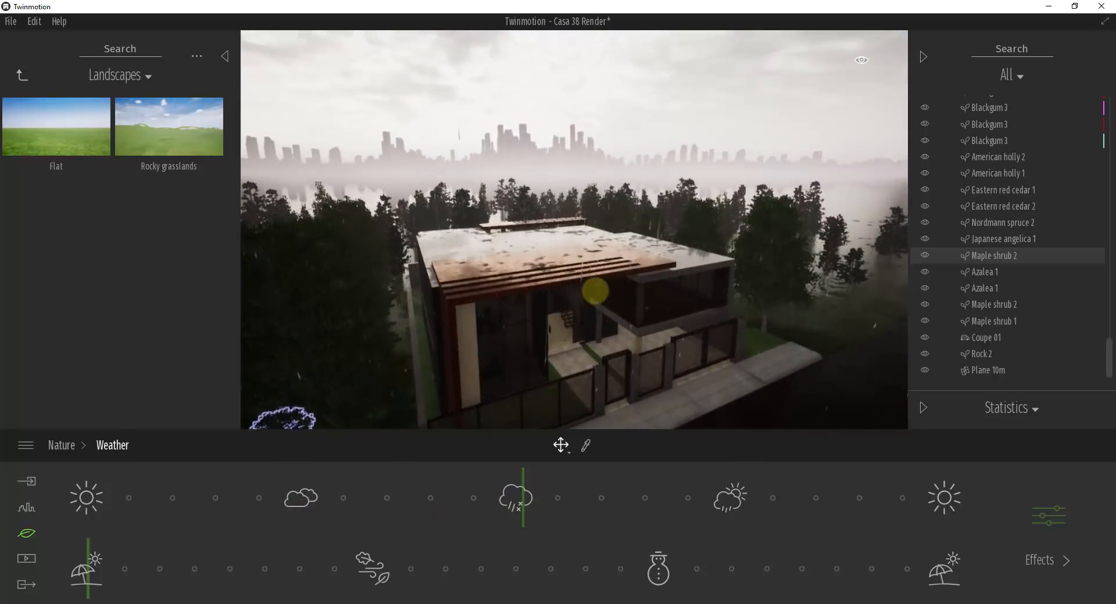
{"action": "scroll", "coordinate": [594, 291], "scroll_direction": "up", "scroll_amount": 6}
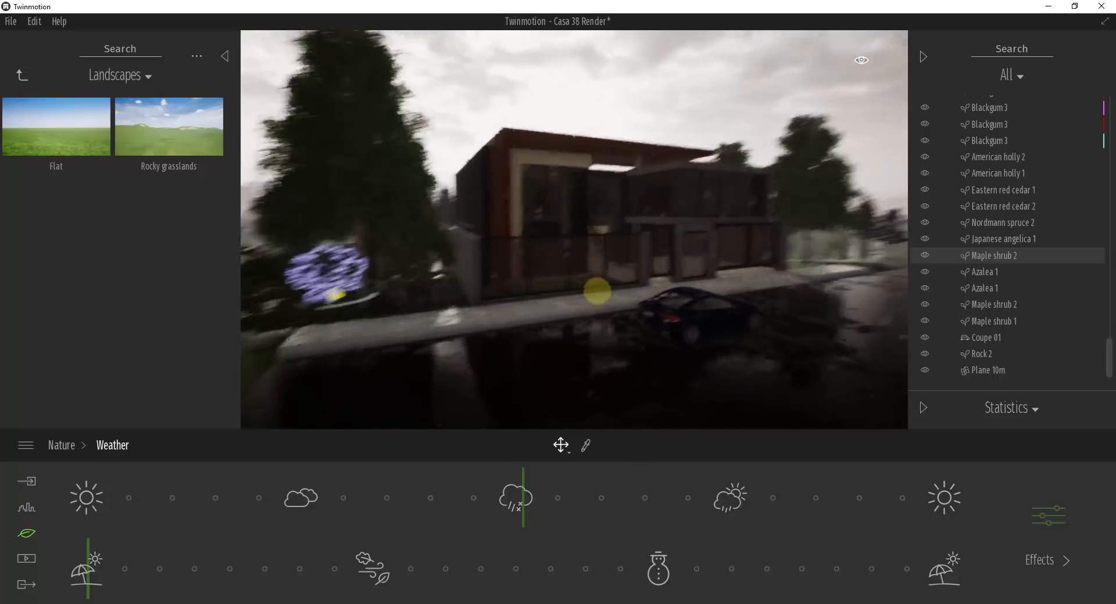
{"action": "scroll", "coordinate": [594, 290], "scroll_direction": "up", "scroll_amount": 3}
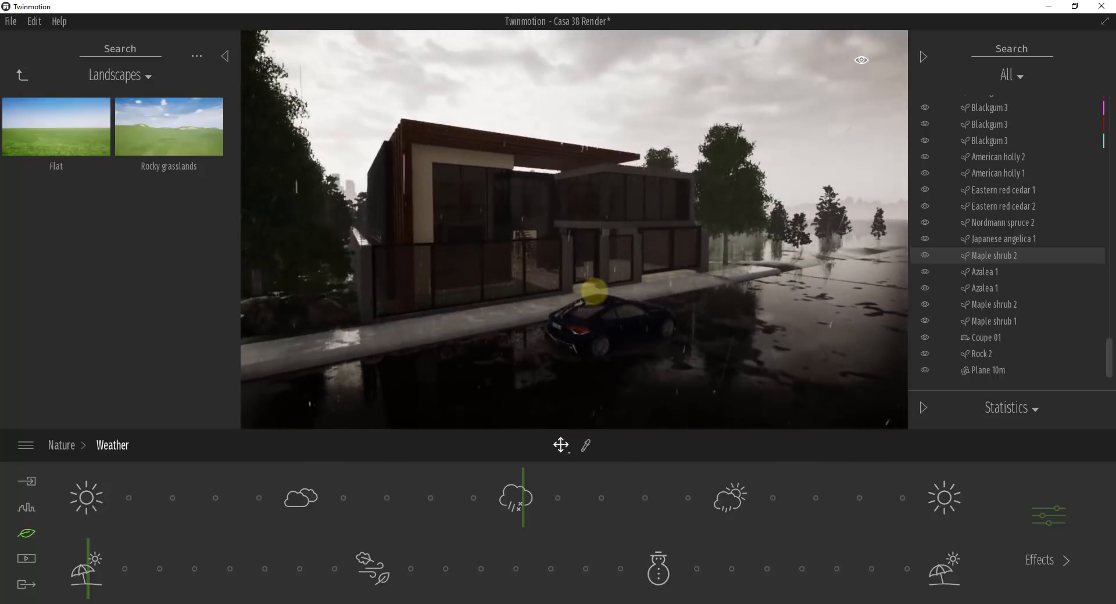
Step: In the weather effects, set the smog to 65% and the wind speed to 1.25
{"action": "left_click", "coordinate": [1044, 515]}
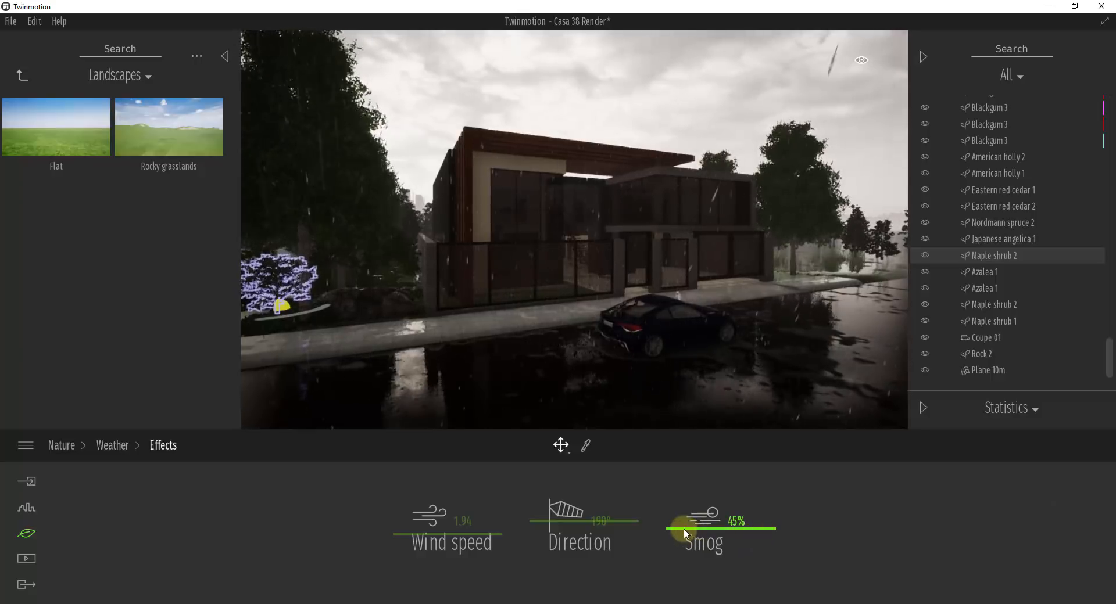
{"action": "left_click_drag", "start_coordinate": [685, 529], "coordinate": [680, 506]}
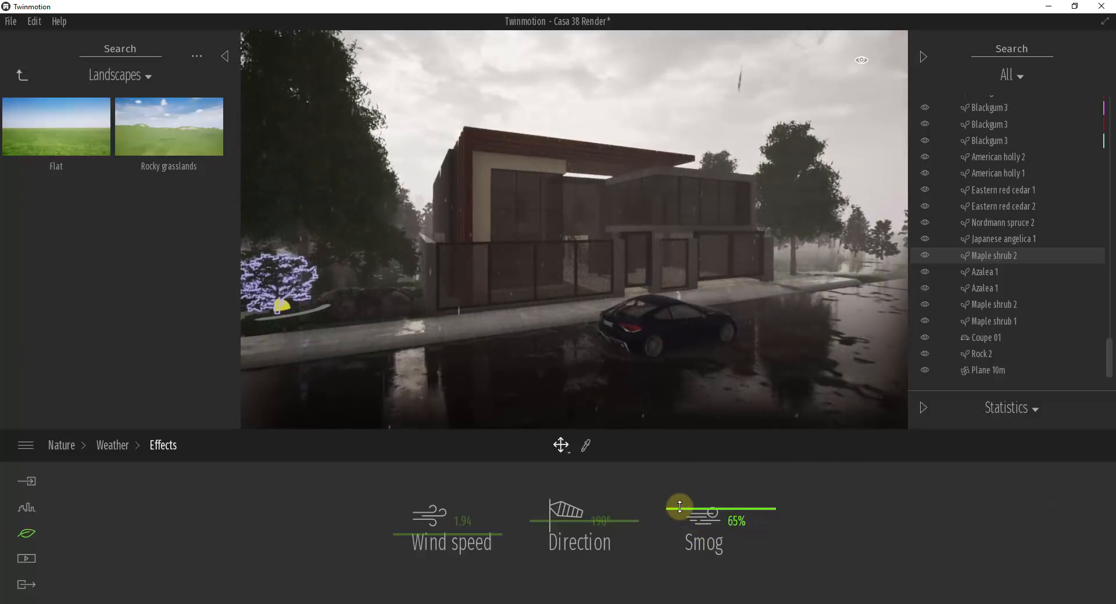
{"action": "right_click_drag", "start_coordinate": [608, 286], "coordinate": [608, 287]}
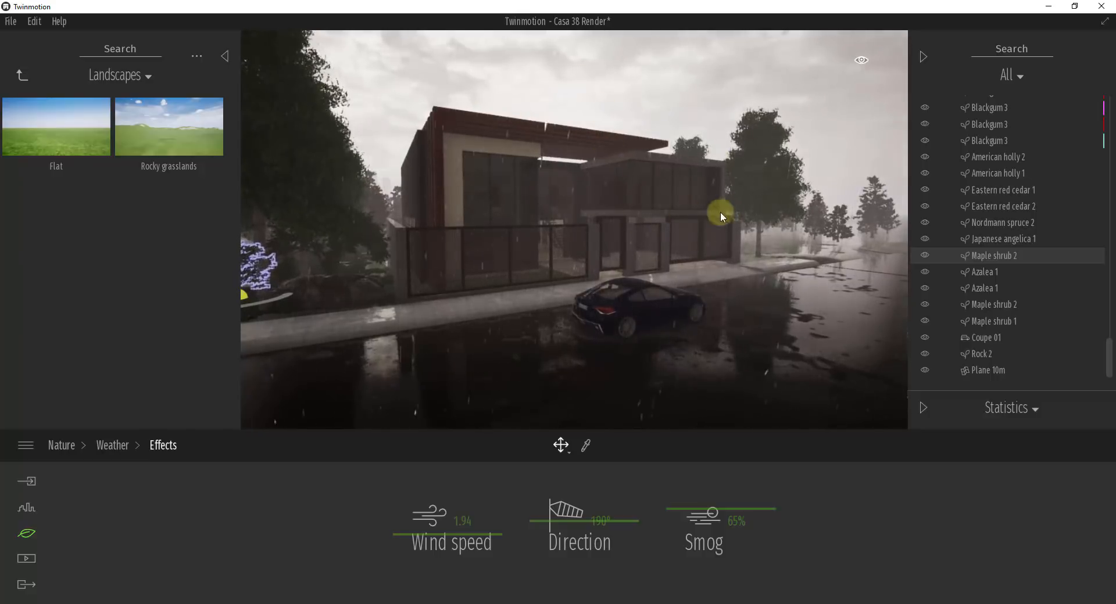
{"action": "left_click_drag", "start_coordinate": [454, 534], "coordinate": [452, 549]}
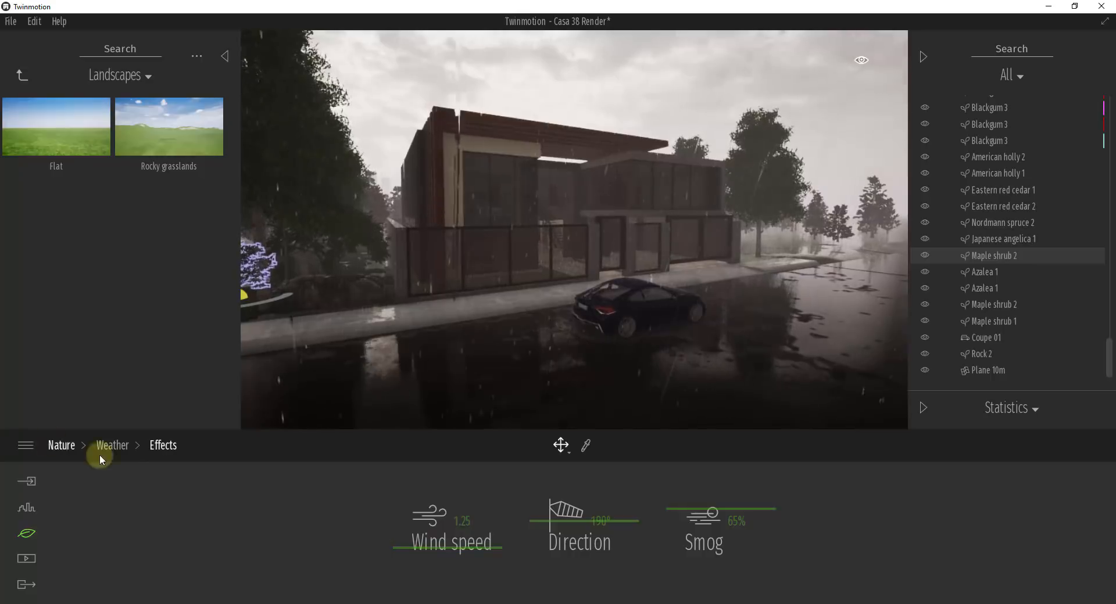
Step: Move the scene weather slightly past the rain stage, reopen the weather effects and frame the house with the car
{"action": "left_click", "coordinate": [113, 445]}
{"action": "mouse_move", "coordinate": [519, 493]}
{"action": "left_mouse_down"}
{"action": "mouse_move", "coordinate": [455, 490]}
{"action": "mouse_move", "coordinate": [586, 490]}
{"action": "mouse_move", "coordinate": [537, 491]}
{"action": "left_mouse_up"}
{"action": "scroll", "coordinate": [700, 280], "scroll_direction": "up", "scroll_amount": 2}
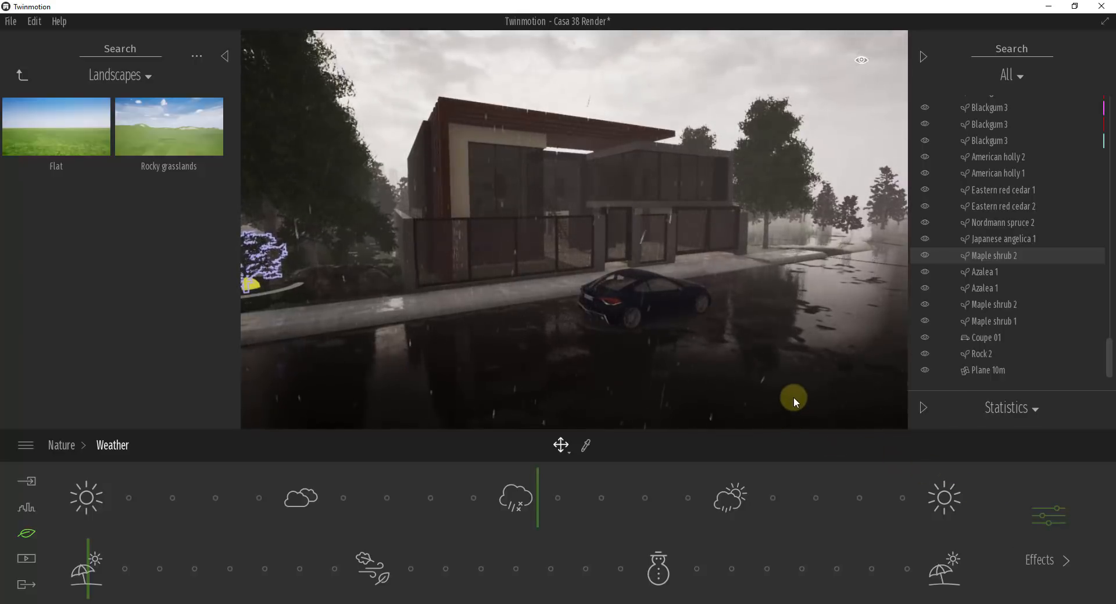
{"action": "left_click", "coordinate": [1053, 514]}
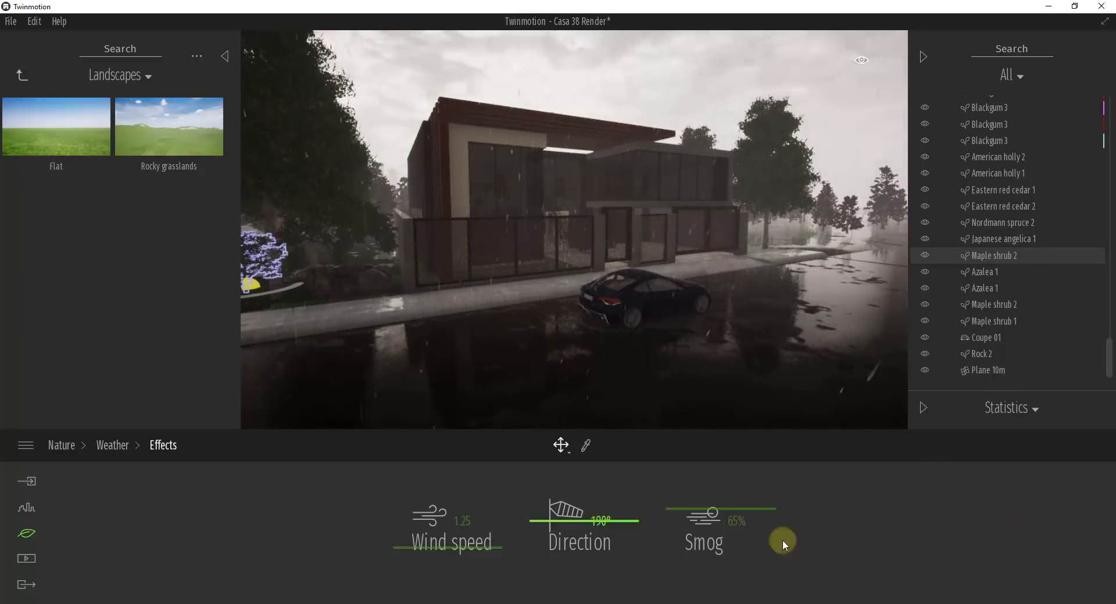
{"action": "right_click_drag", "start_coordinate": [641, 263], "coordinate": [644, 262]}
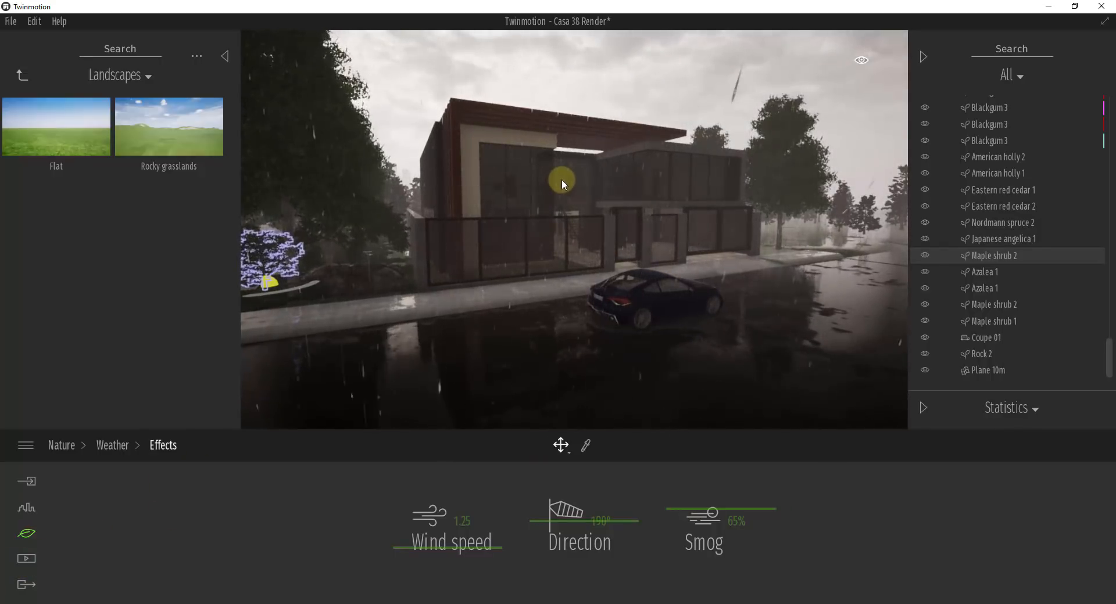
Step: Create a media image of the rainy street view, select it and refresh it with the adjusted camera framing
{"action": "left_click", "coordinate": [28, 560]}
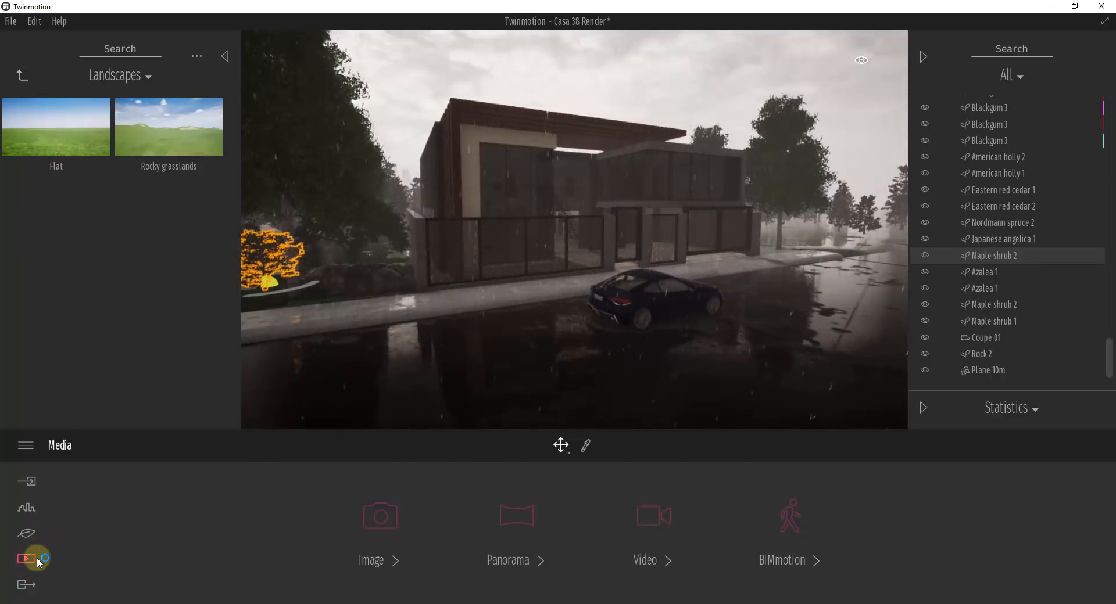
{"action": "left_click", "coordinate": [366, 527]}
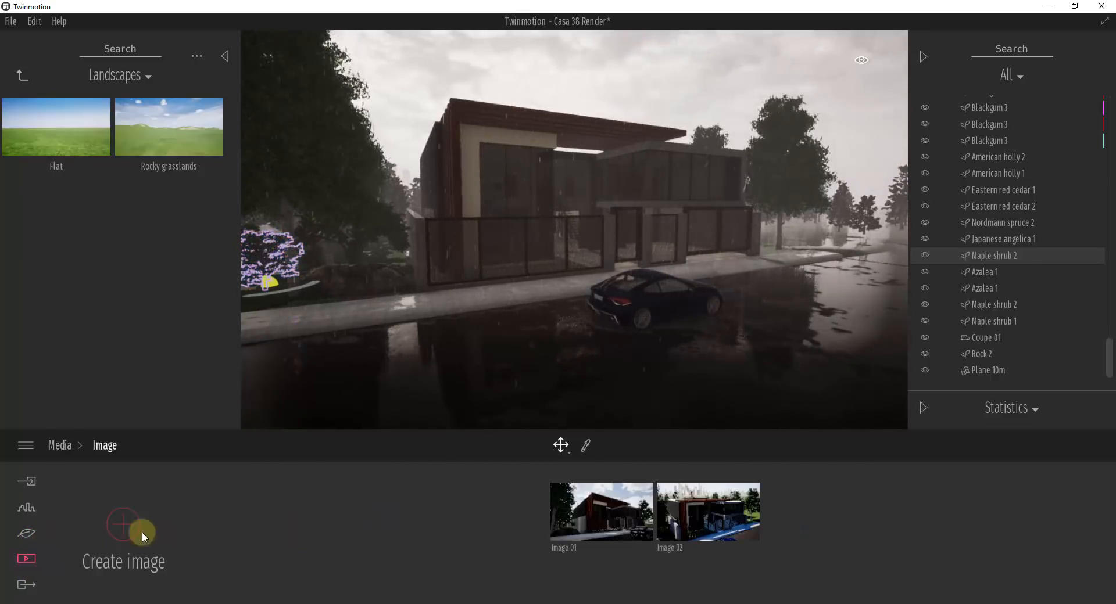
{"action": "left_click", "coordinate": [130, 532]}
{"action": "left_click", "coordinate": [778, 518]}
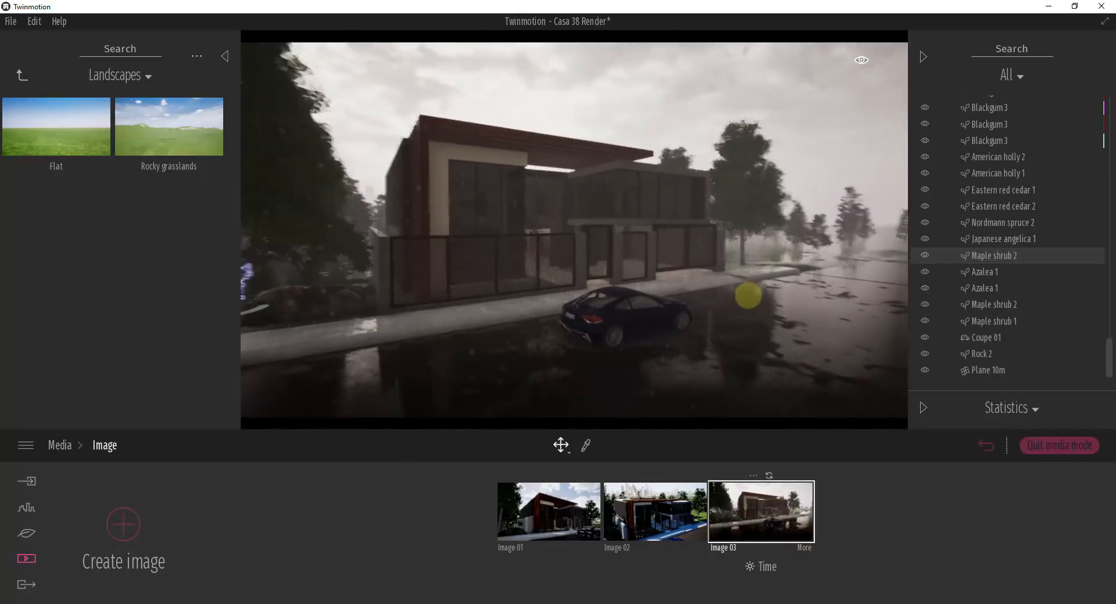
{"action": "left_click", "coordinate": [769, 476]}
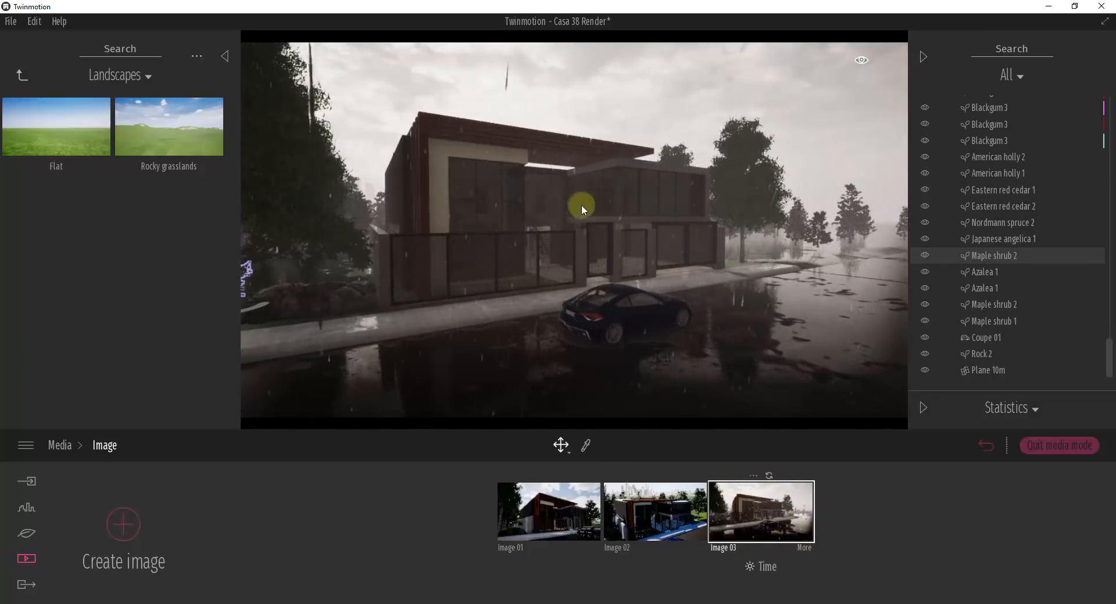
Step: In Image 03's own weather settings, move the weather back to the rain stage and return to the image list
{"action": "left_click", "coordinate": [806, 547]}
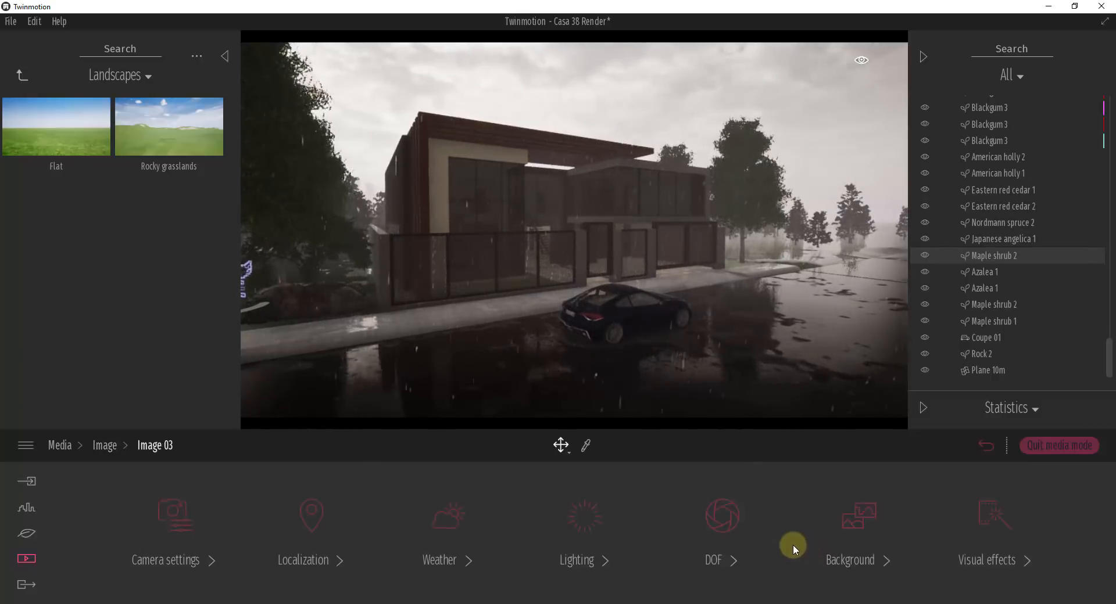
{"action": "left_click", "coordinate": [470, 531]}
{"action": "mouse_move", "coordinate": [536, 500]}
{"action": "left_mouse_down"}
{"action": "mouse_move", "coordinate": [498, 498]}
{"action": "mouse_move", "coordinate": [642, 498]}
{"action": "mouse_move", "coordinate": [509, 513]}
{"action": "mouse_move", "coordinate": [515, 521]}
{"action": "left_mouse_up"}
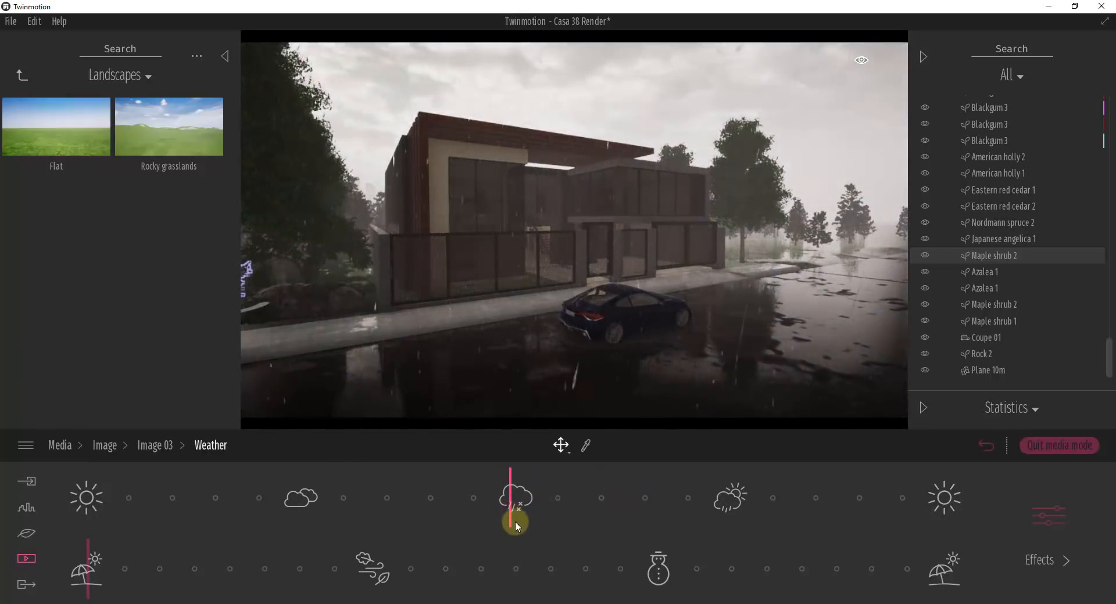
{"action": "left_click", "coordinate": [144, 454]}
{"action": "left_click", "coordinate": [108, 450]}
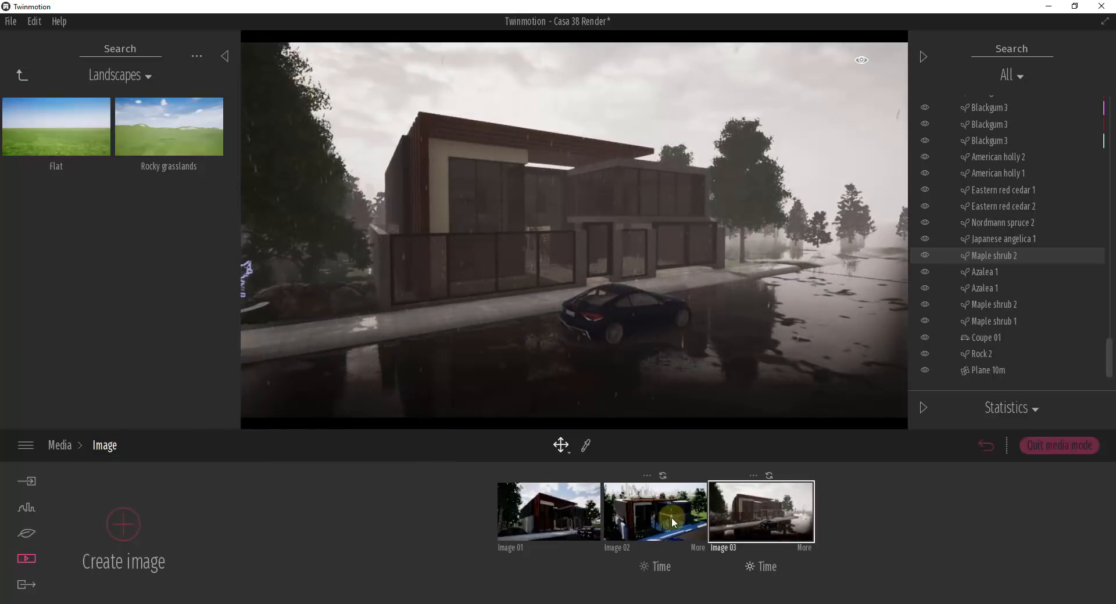
Step: Try the rain stage in Image 02's weather settings, restore full sun and return to the image list
{"action": "left_click", "coordinate": [668, 511]}
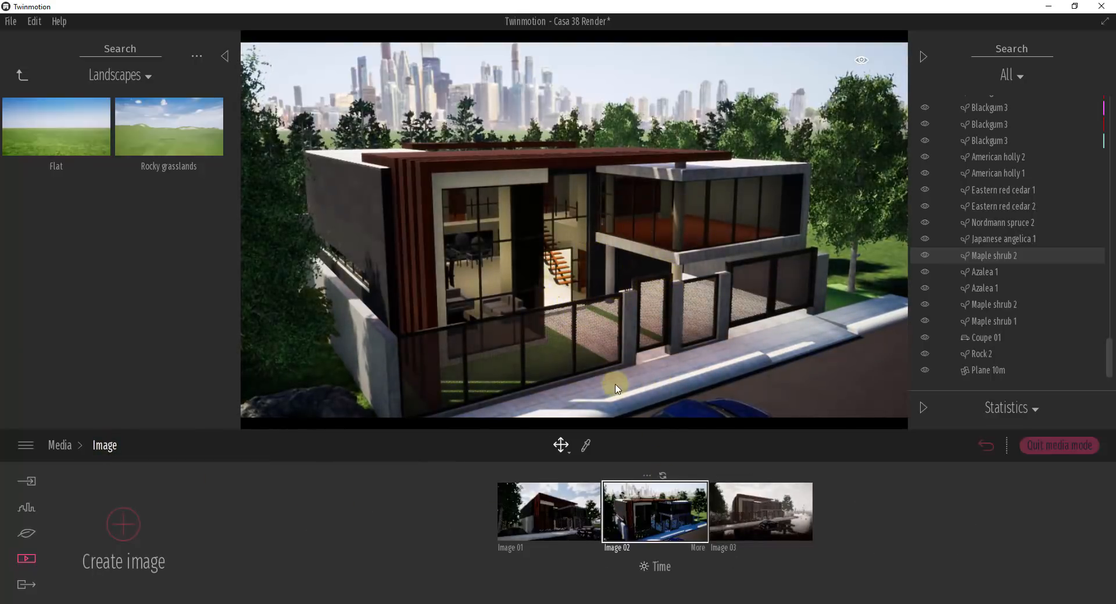
{"action": "left_click", "coordinate": [698, 547]}
{"action": "left_click", "coordinate": [470, 524]}
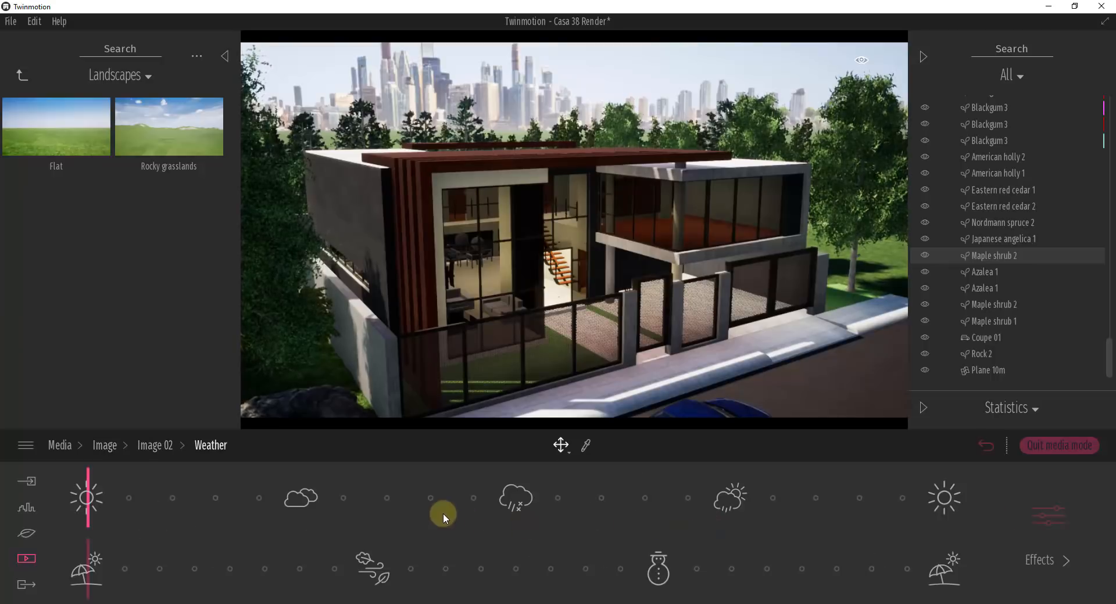
{"action": "left_click", "coordinate": [514, 495]}
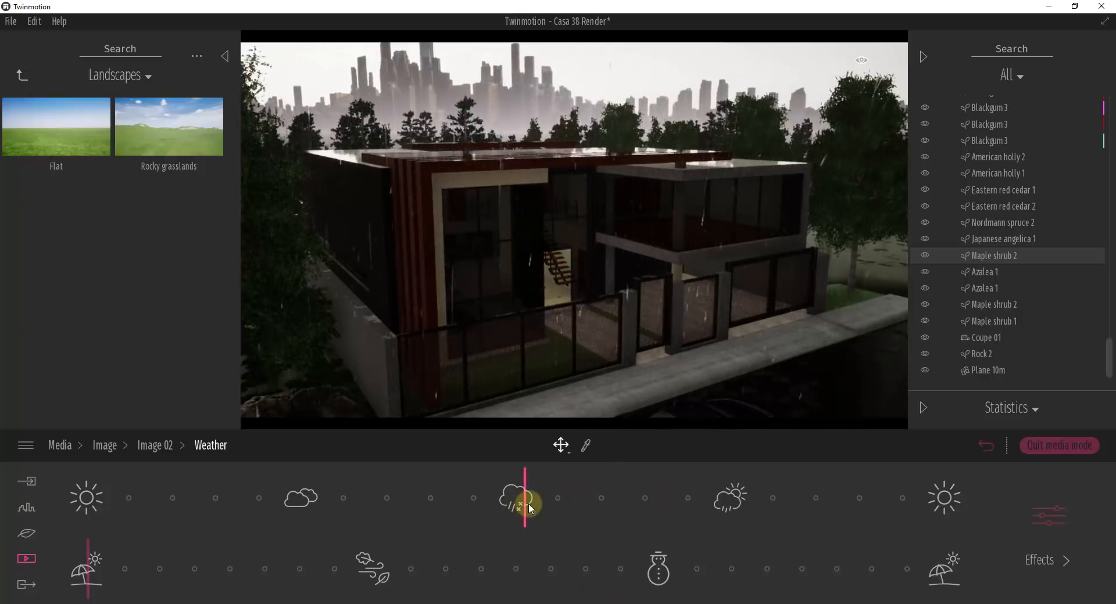
{"action": "left_click_drag", "start_coordinate": [529, 509], "coordinate": [59, 507]}
{"action": "left_click", "coordinate": [150, 448]}
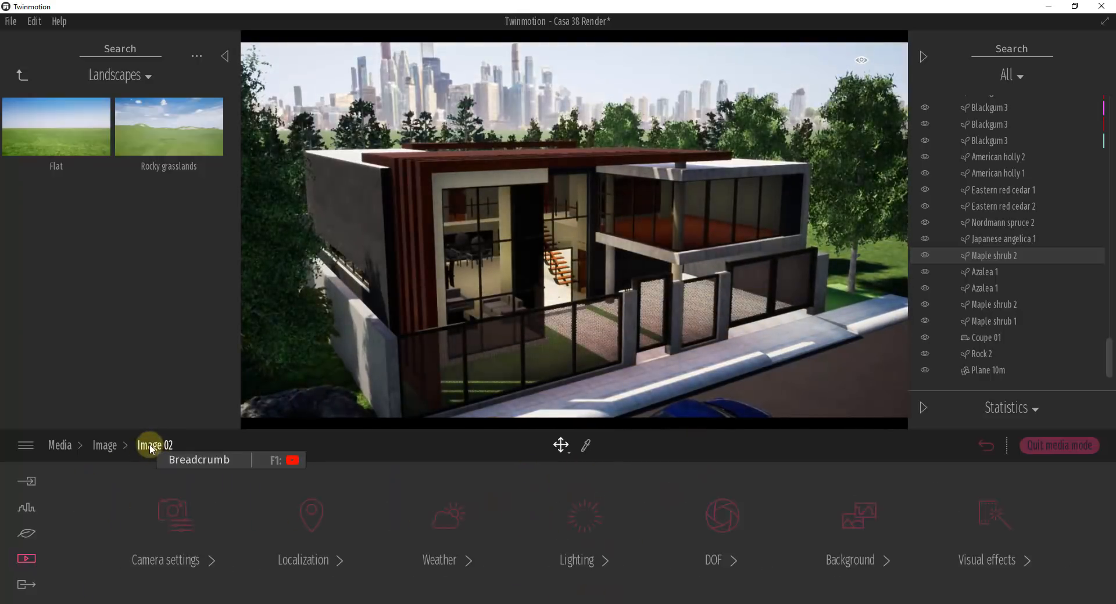
{"action": "left_click", "coordinate": [96, 449]}
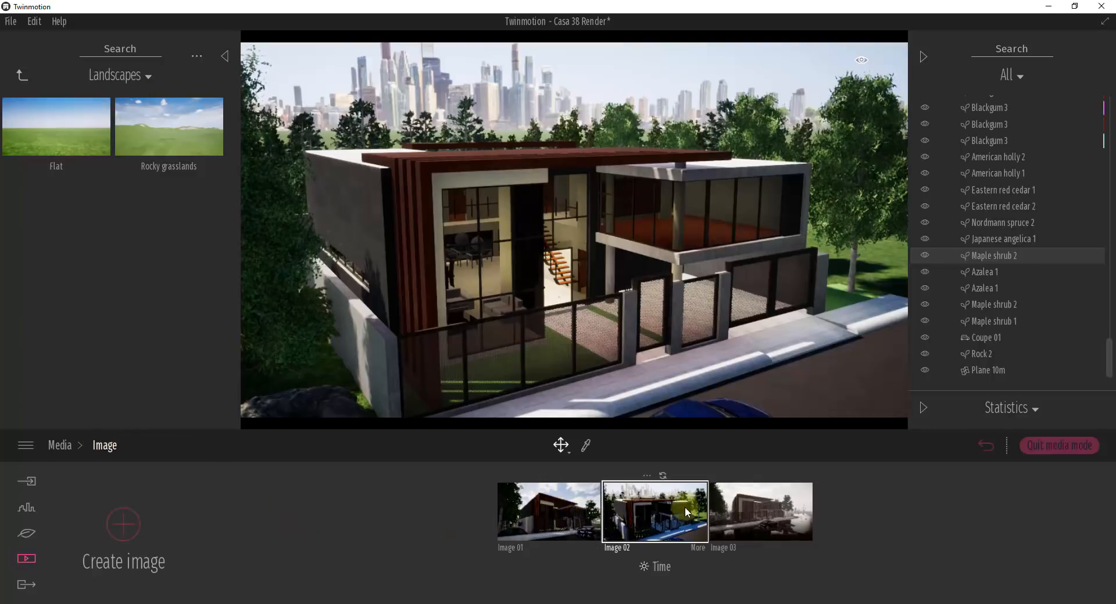
Step: Select Image 03, reframe the house from a lower street-level viewpoint and update the saved image with that view
{"action": "left_click", "coordinate": [774, 516]}
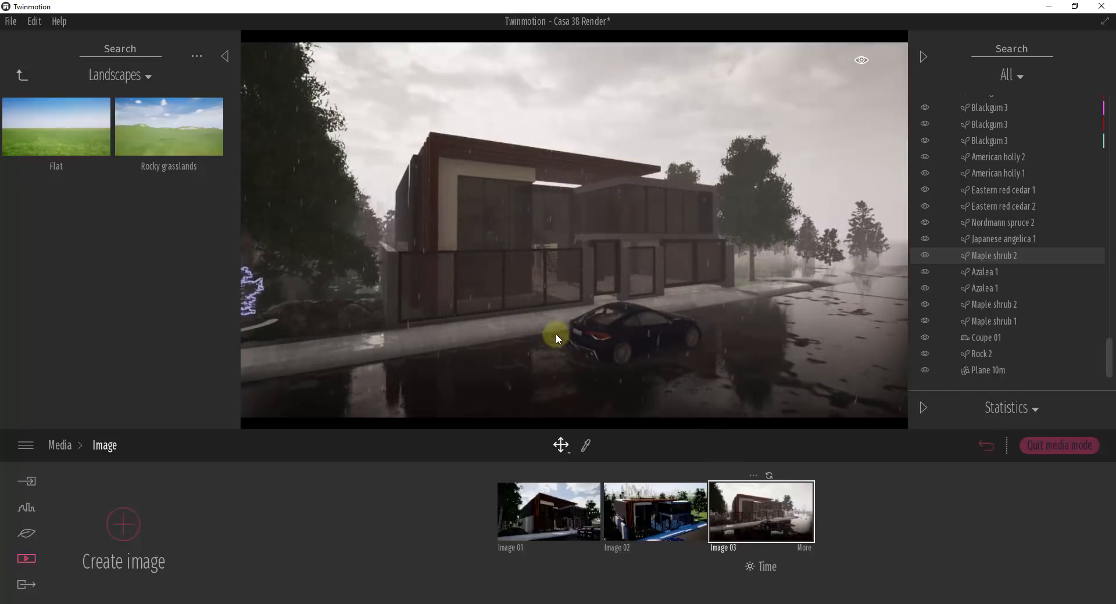
{"action": "left_click_drag", "start_coordinate": [601, 250], "coordinate": [599, 250]}
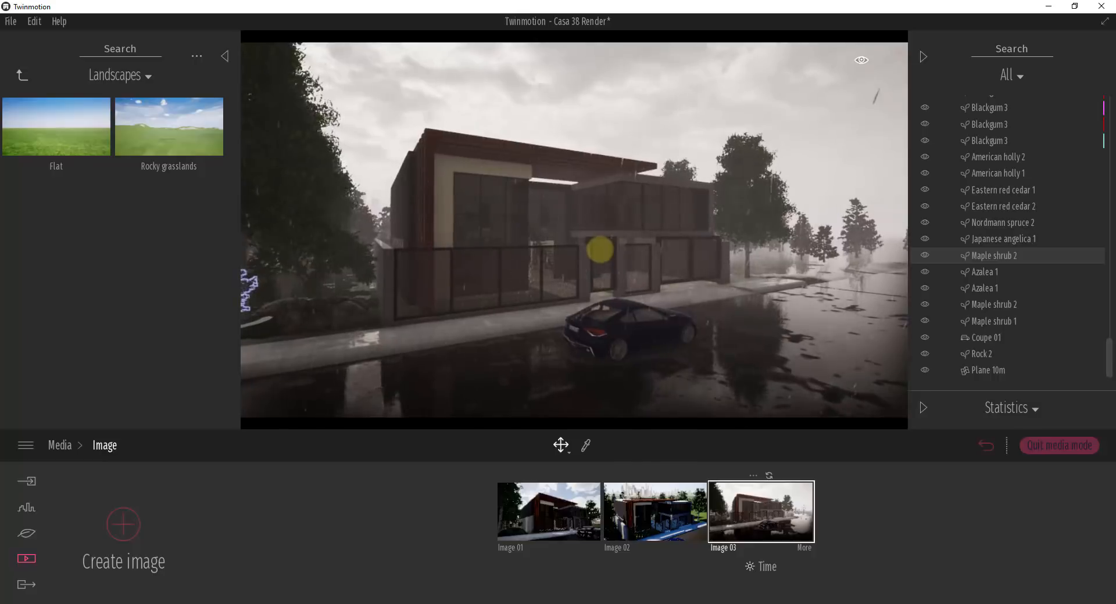
{"action": "left_click", "coordinate": [768, 476]}
{"action": "right_click_drag", "start_coordinate": [765, 263], "coordinate": [764, 262]}
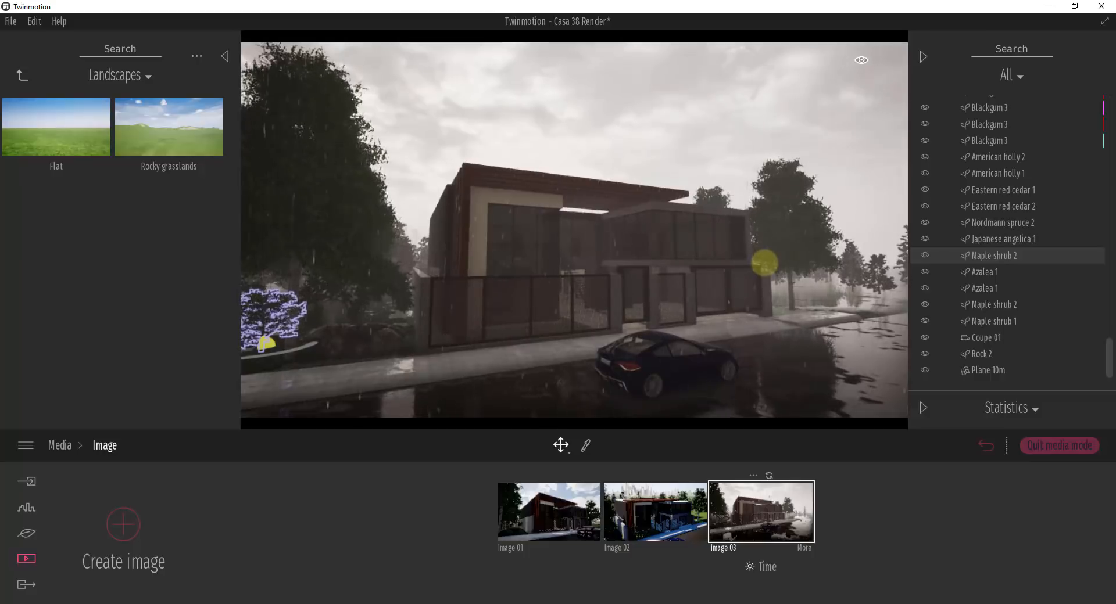
{"action": "key", "text": "q"}
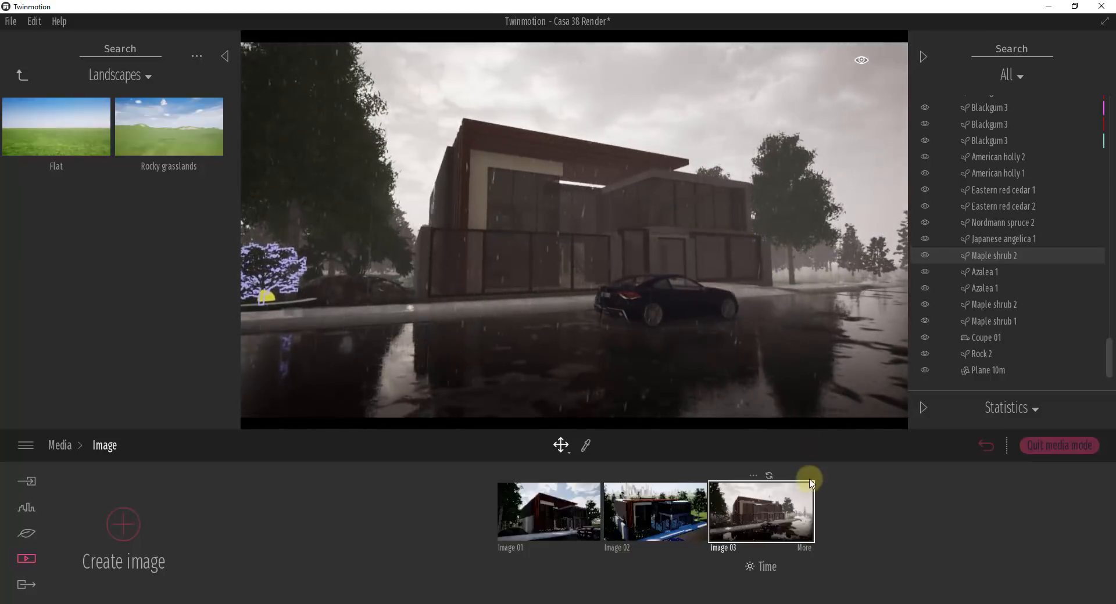
{"action": "left_click", "coordinate": [769, 476]}
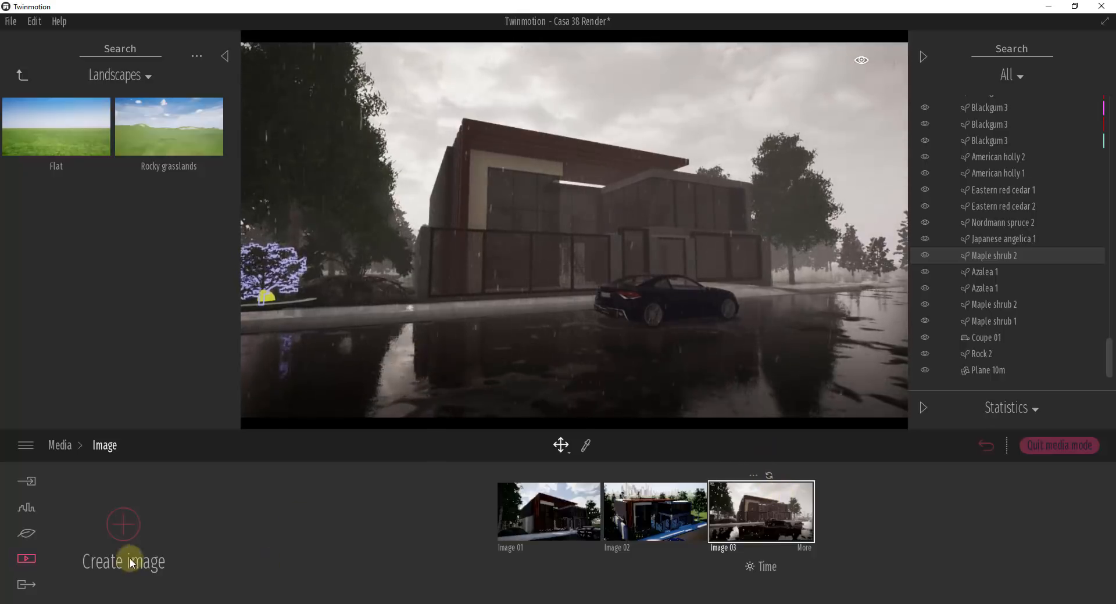
Step: Export only Image 03 as a still image, view the rendered PNG and put the photo viewer away
{"action": "left_click", "coordinate": [18, 590]}
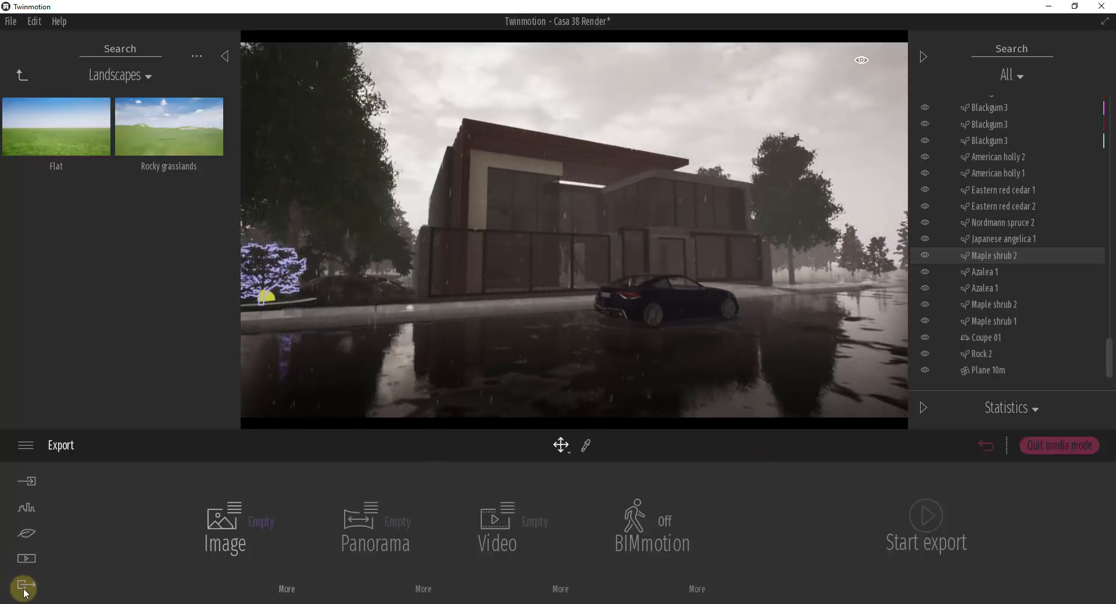
{"action": "left_click", "coordinate": [251, 524]}
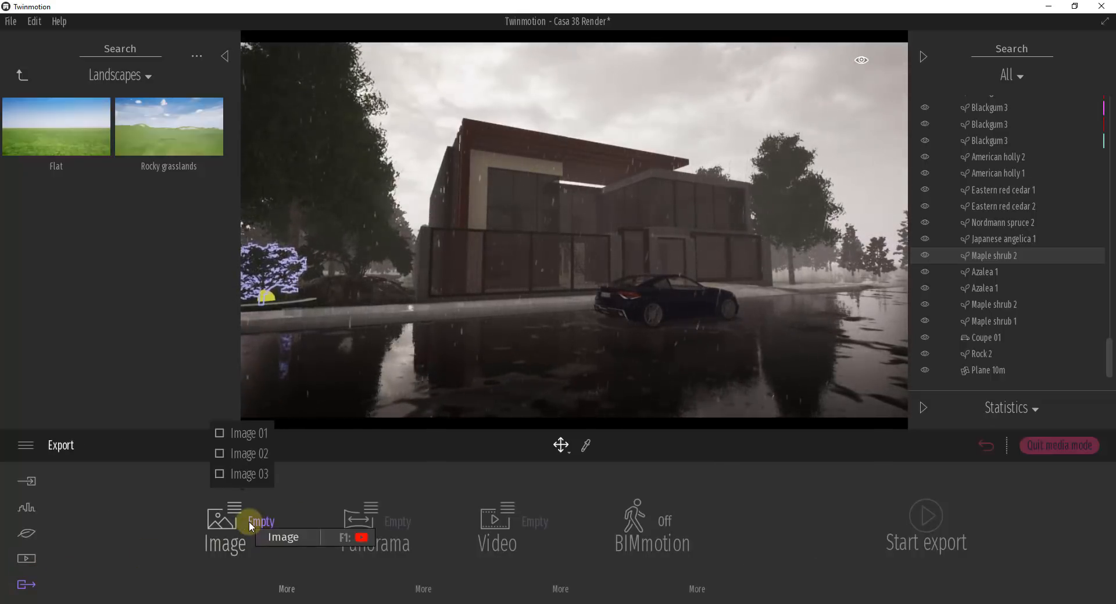
{"action": "left_click", "coordinate": [242, 481]}
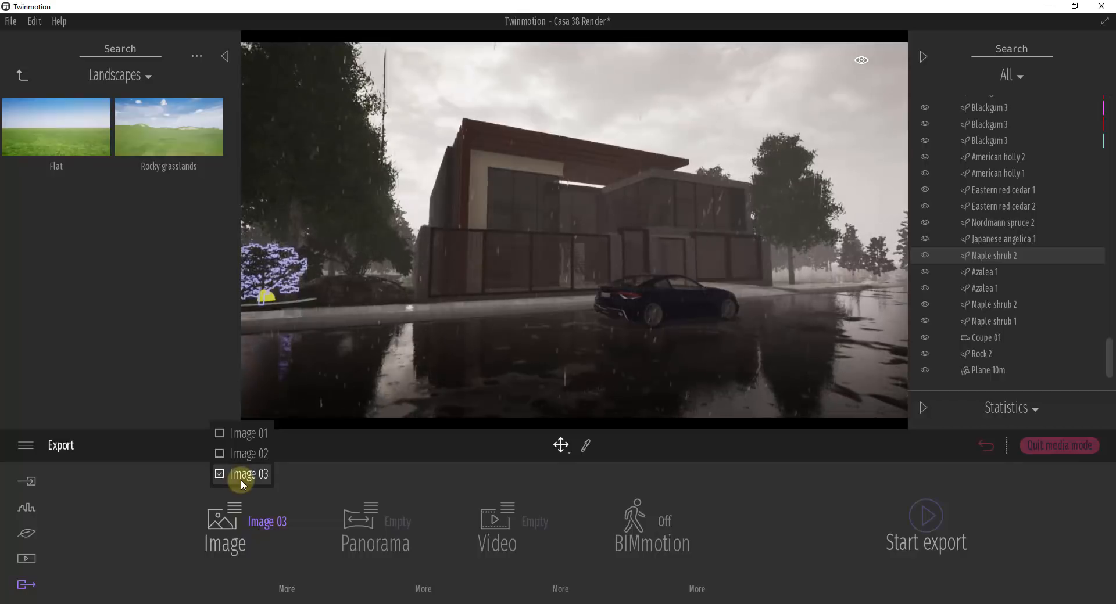
{"action": "left_click", "coordinate": [920, 515]}
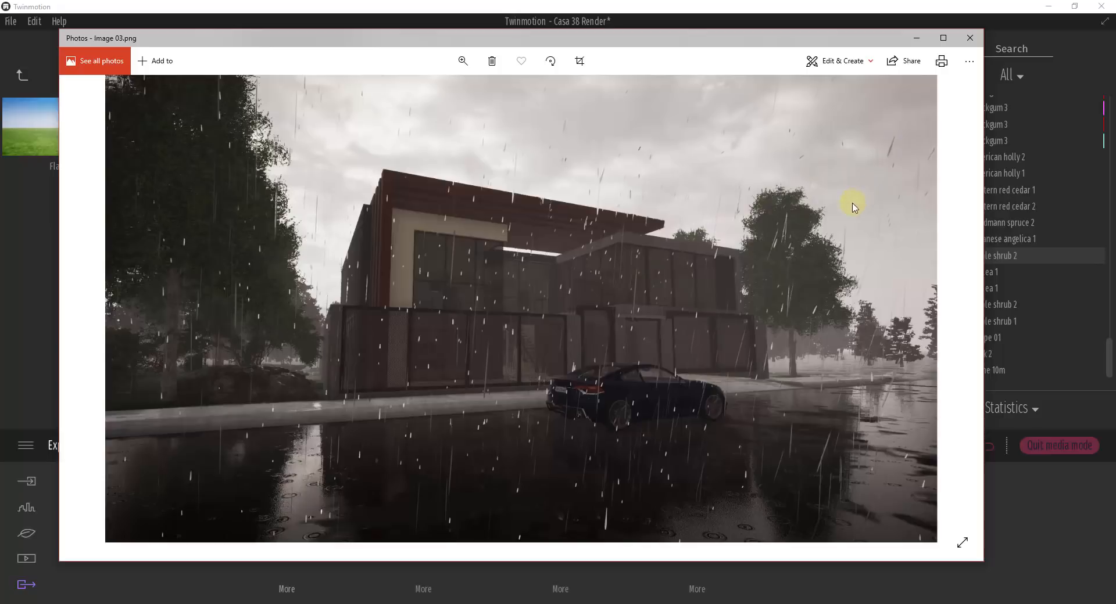
{"action": "left_click", "coordinate": [920, 40]}
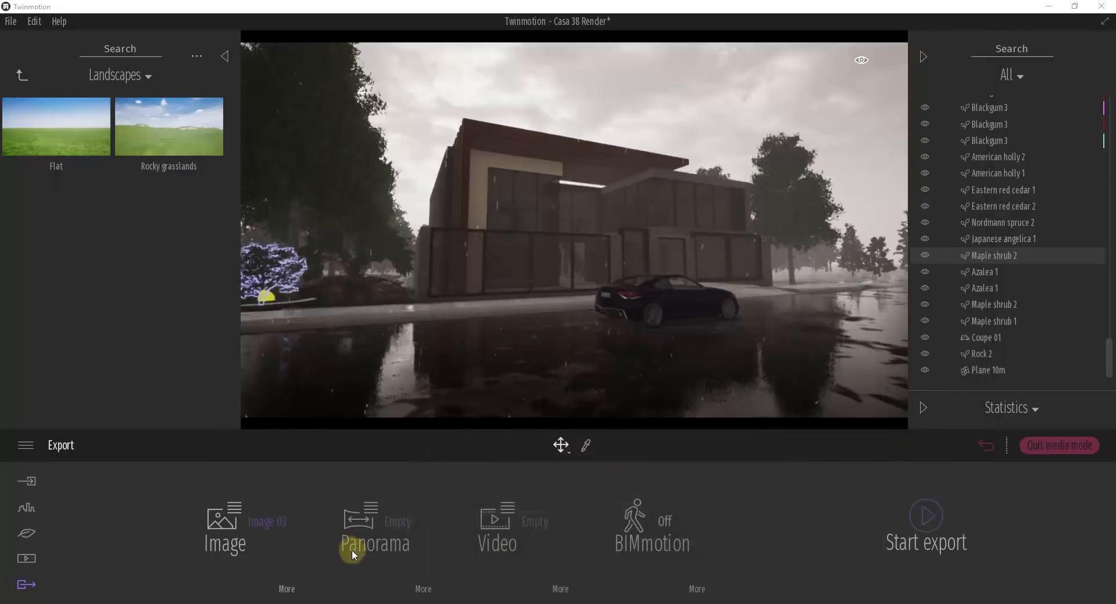
Step: In Image 03's own weather settings, move the weather from rain to the clearing stage with sun behind the rain cloud
{"action": "left_click", "coordinate": [26, 559]}
{"action": "left_click", "coordinate": [348, 535]}
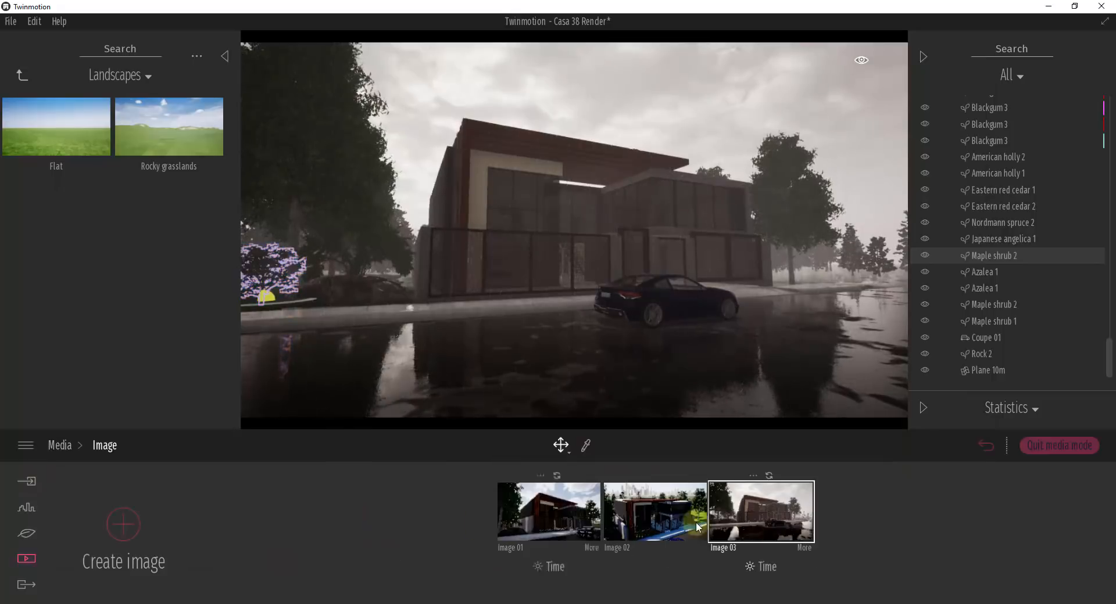
{"action": "left_click", "coordinate": [809, 549]}
{"action": "left_click", "coordinate": [453, 537]}
{"action": "mouse_move", "coordinate": [692, 498]}
{"action": "left_mouse_down"}
{"action": "mouse_move", "coordinate": [530, 498]}
{"action": "mouse_move", "coordinate": [728, 498]}
{"action": "left_mouse_up"}
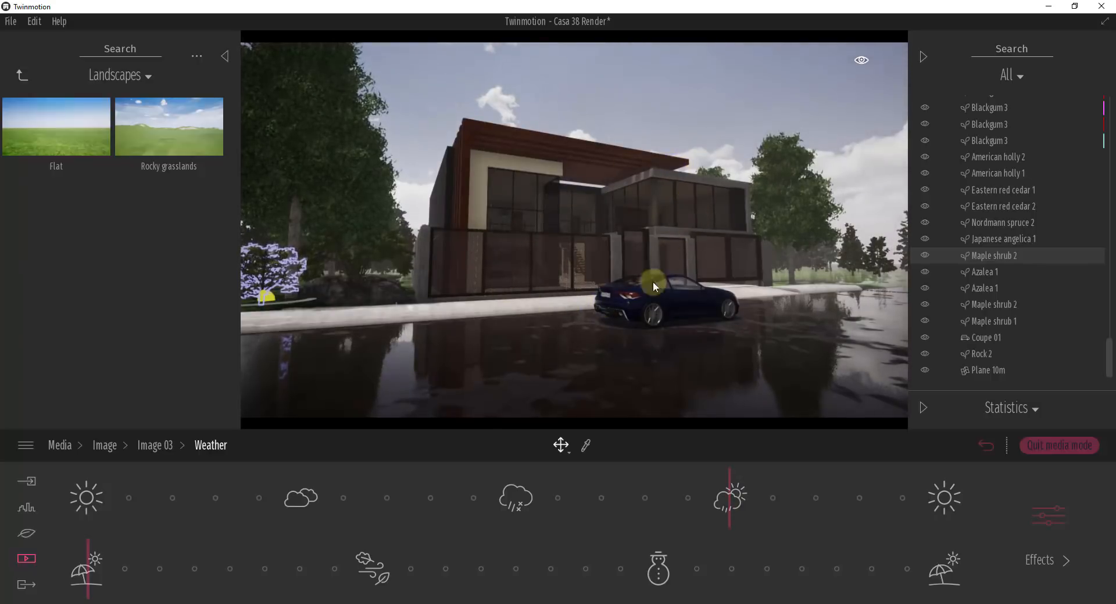
Step: Export Image 03 again with its clearing weather, view the rendered PNG and close the photo viewer
{"action": "left_click", "coordinate": [25, 563]}
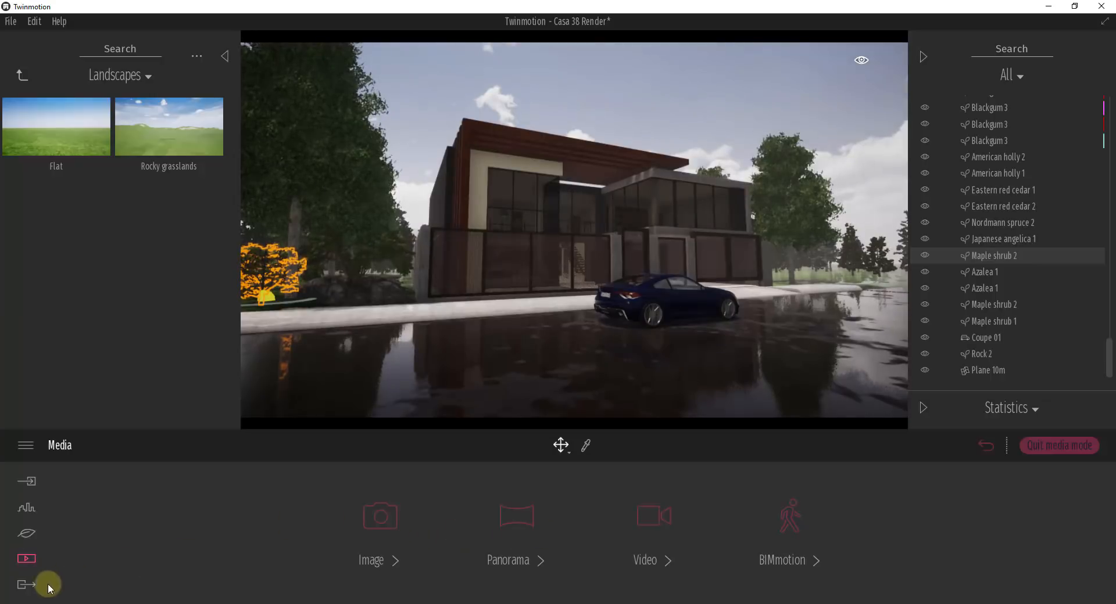
{"action": "left_click", "coordinate": [27, 585]}
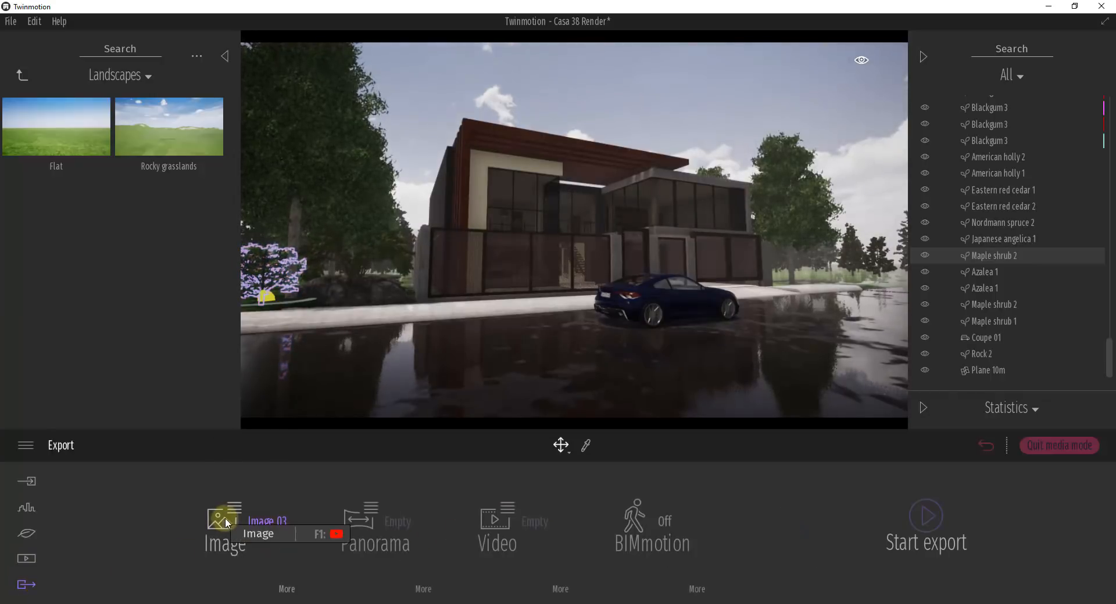
{"action": "left_click", "coordinate": [955, 538]}
{"action": "left_click", "coordinate": [445, 377]}
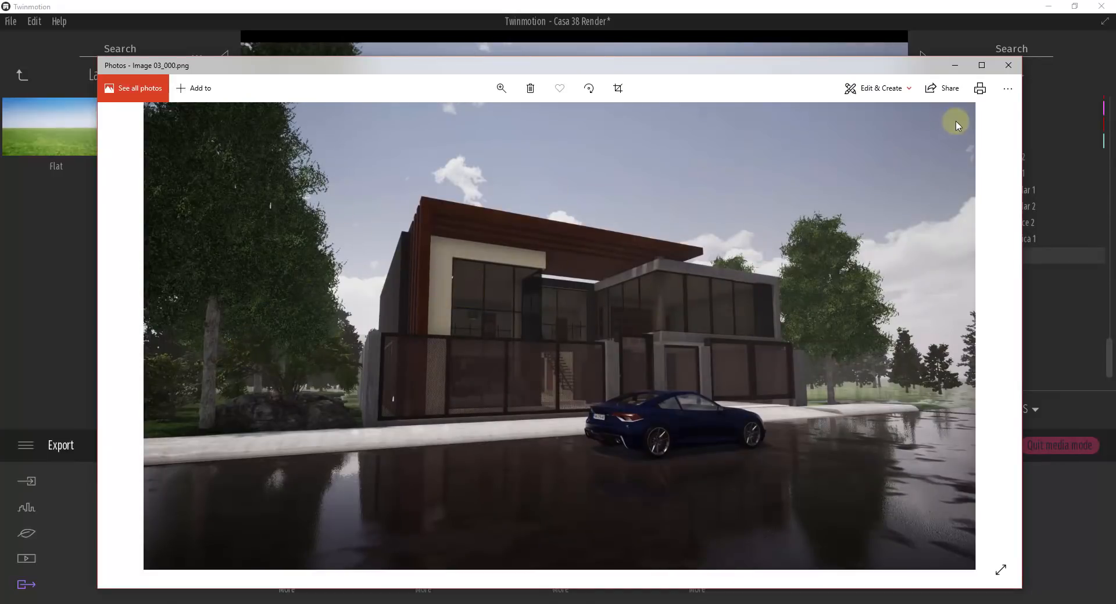
{"action": "left_click", "coordinate": [1008, 65]}
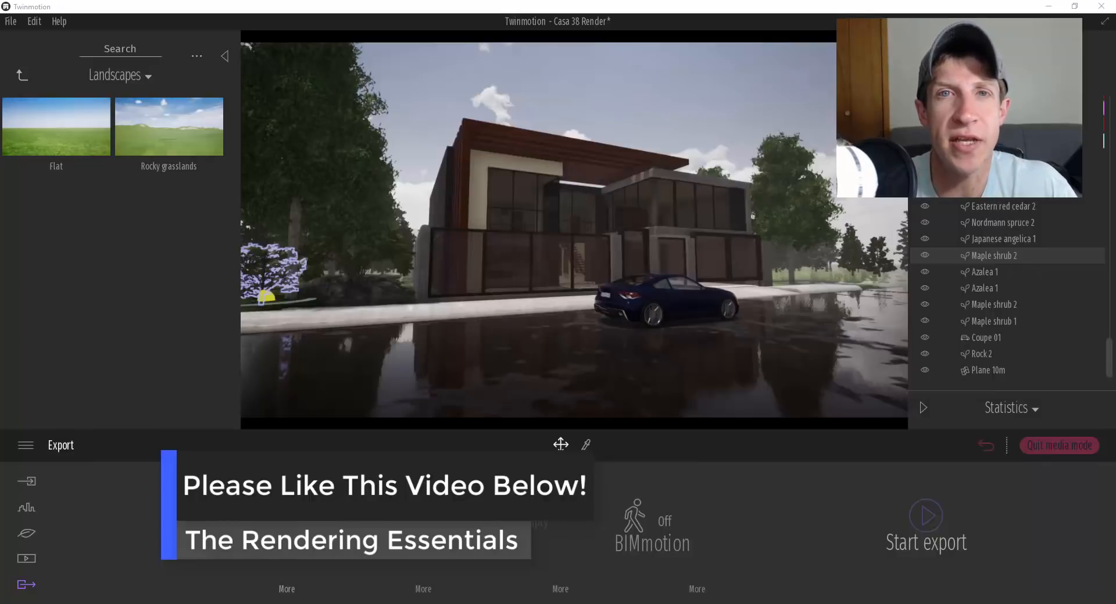